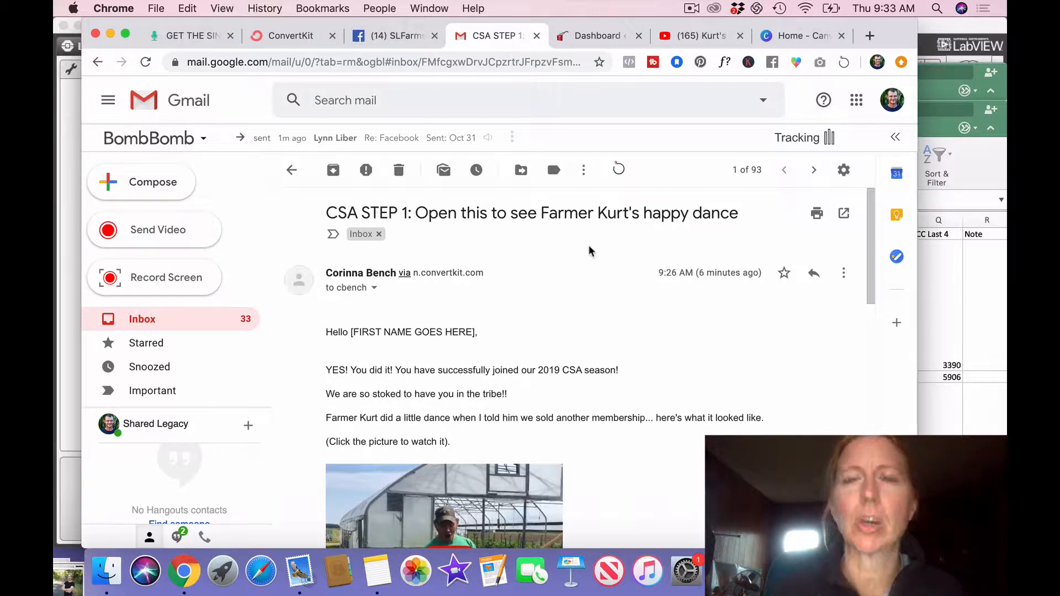
Follow the video picture's link in the CSA STEP 1 email through to its YouTube video and pause playback.
scroll(589, 248, down, 5)
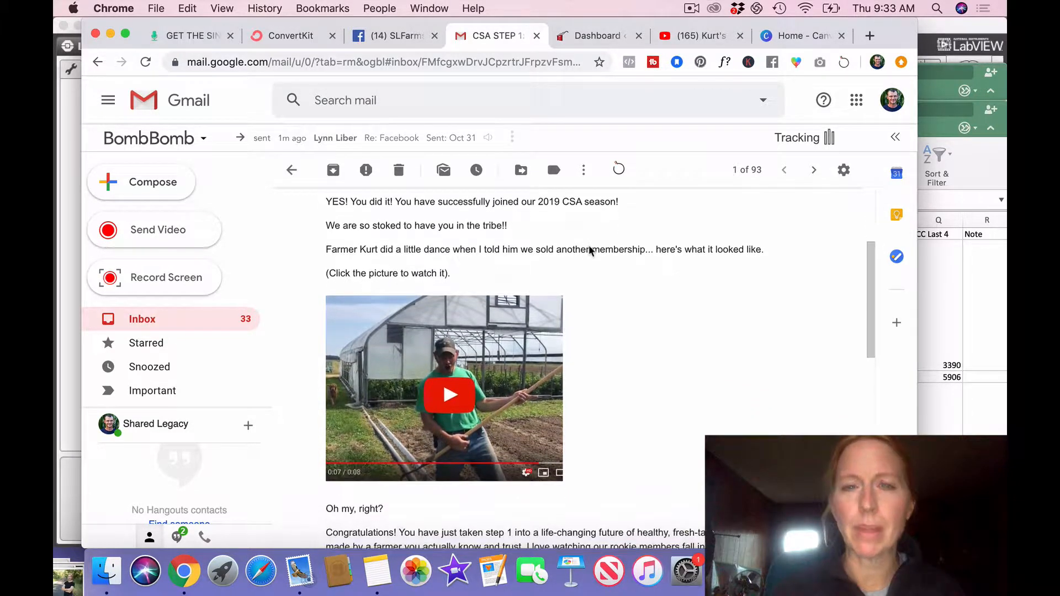
scroll(588, 251, up, 3)
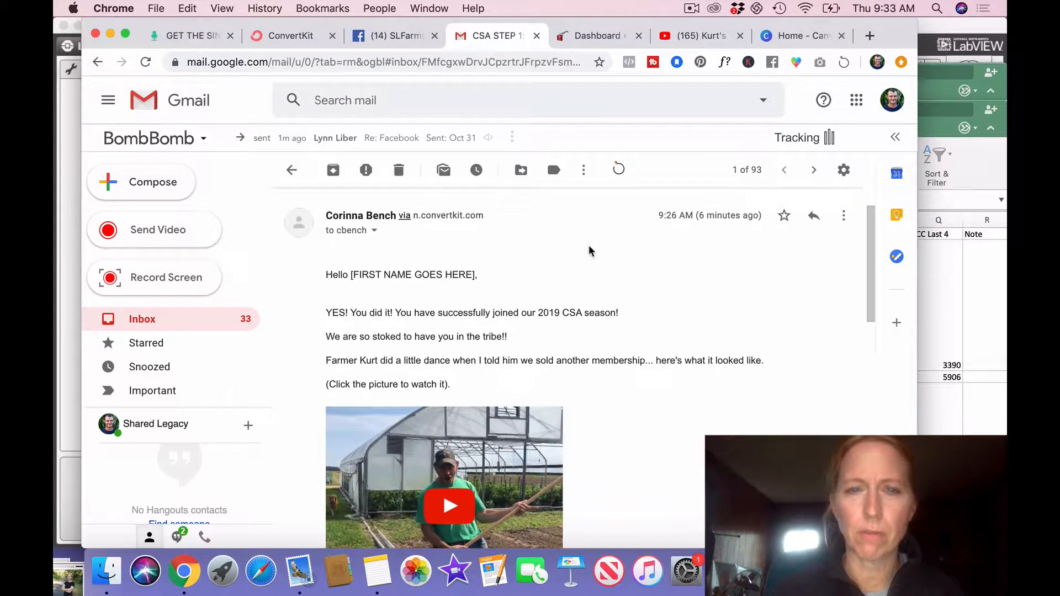
scroll(589, 251, down, 3)
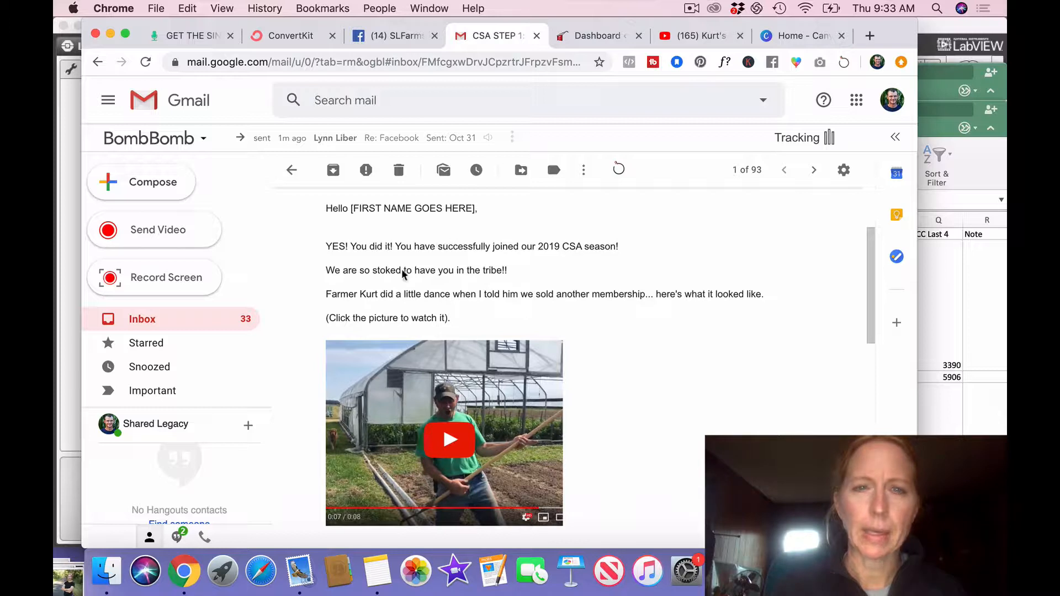
scroll(595, 353, down, 3)
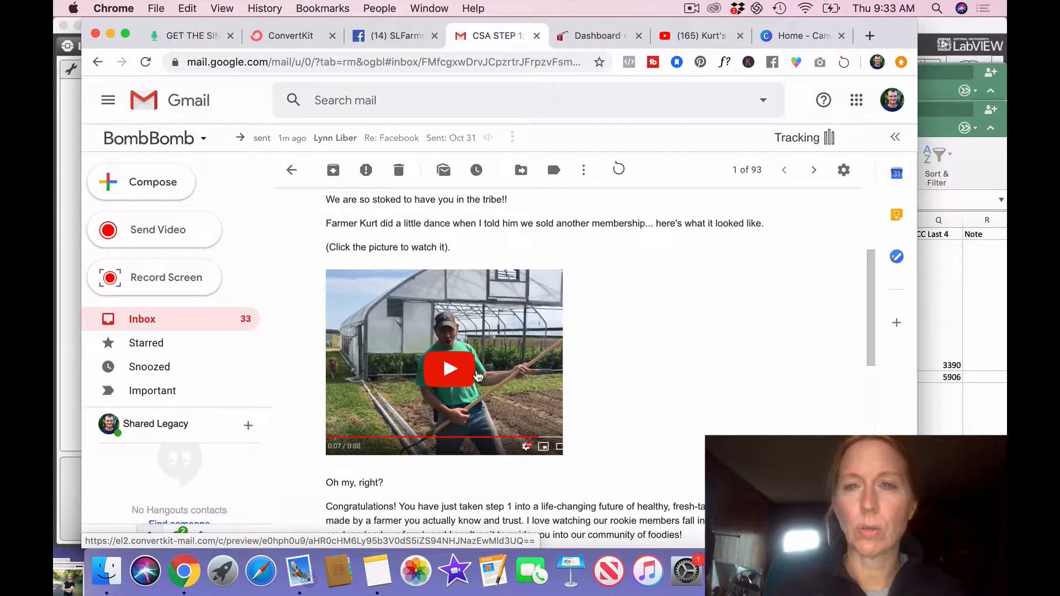
click(446, 370)
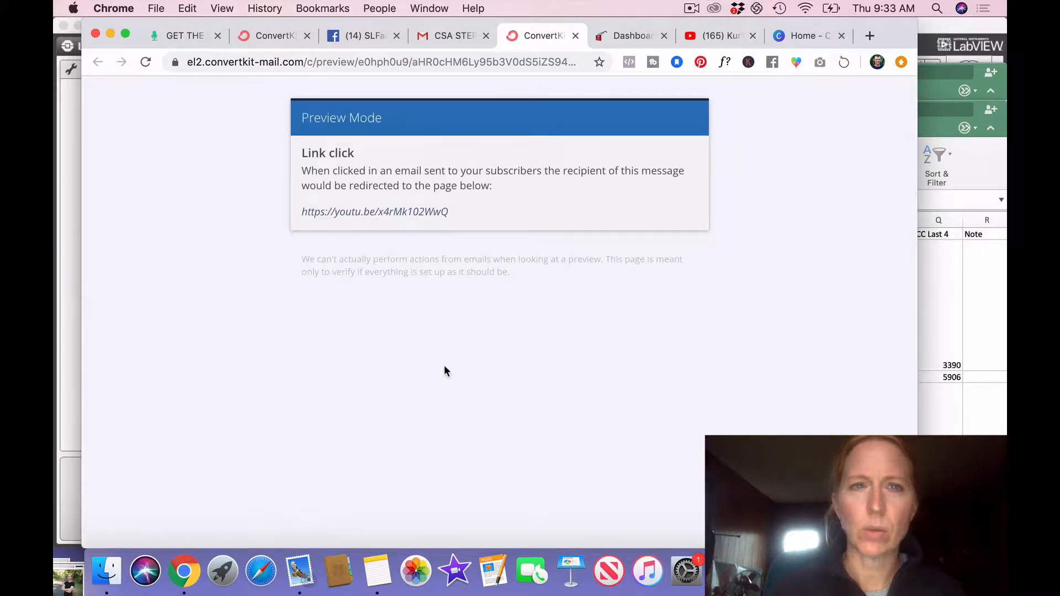
click(422, 213)
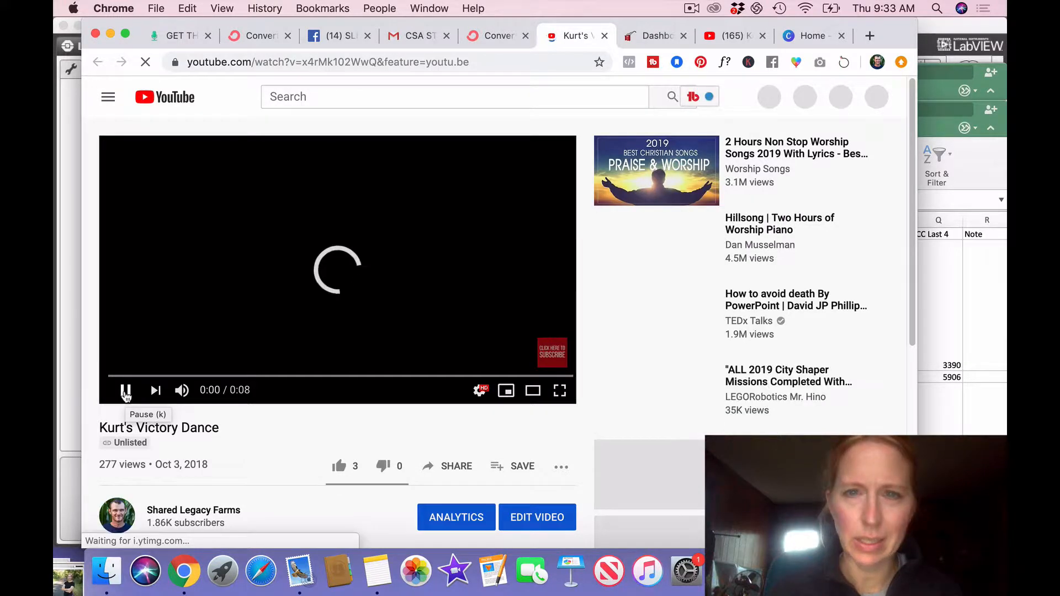
click(126, 391)
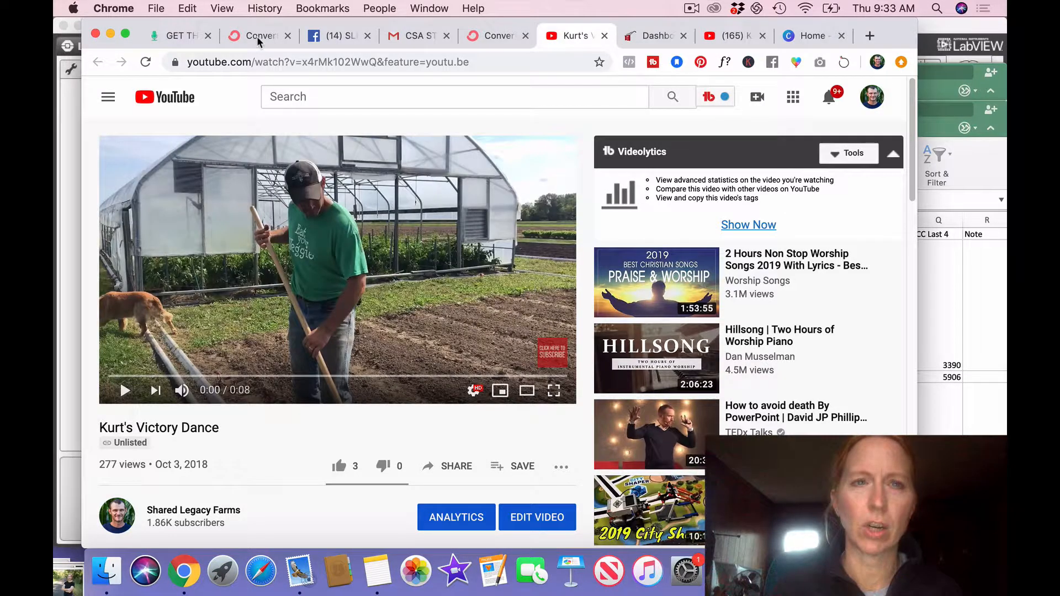
Switch to ConvertKit and examine how the CSA STEP 1 email's text and linked video picture are laid out in the editor.
click(256, 35)
click(725, 155)
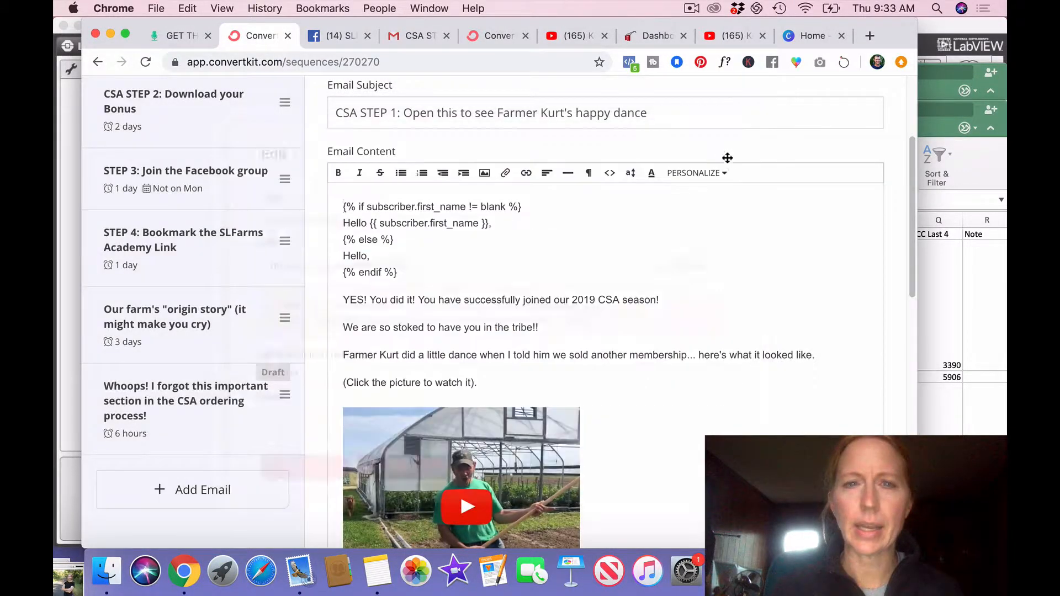
scroll(706, 296, down, 1)
scroll(705, 296, down, 3)
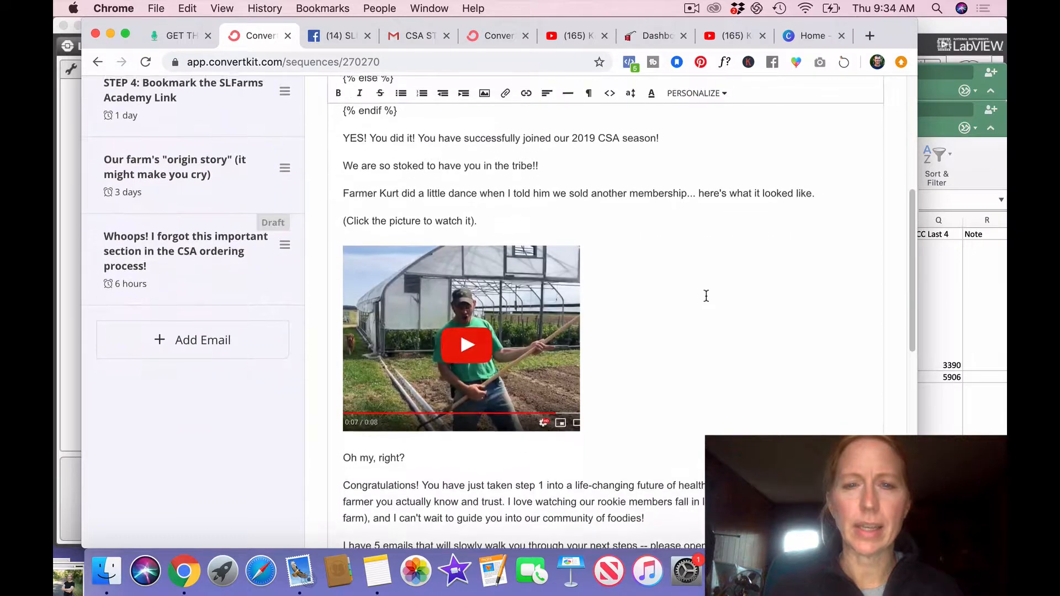
scroll(705, 295, up, 5)
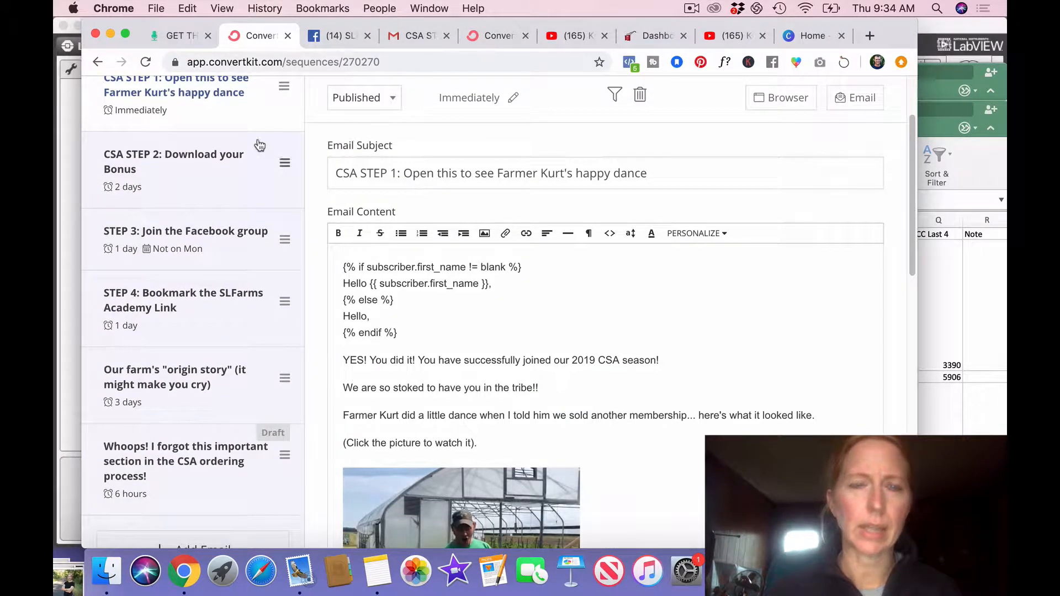
scroll(255, 146, up, 3)
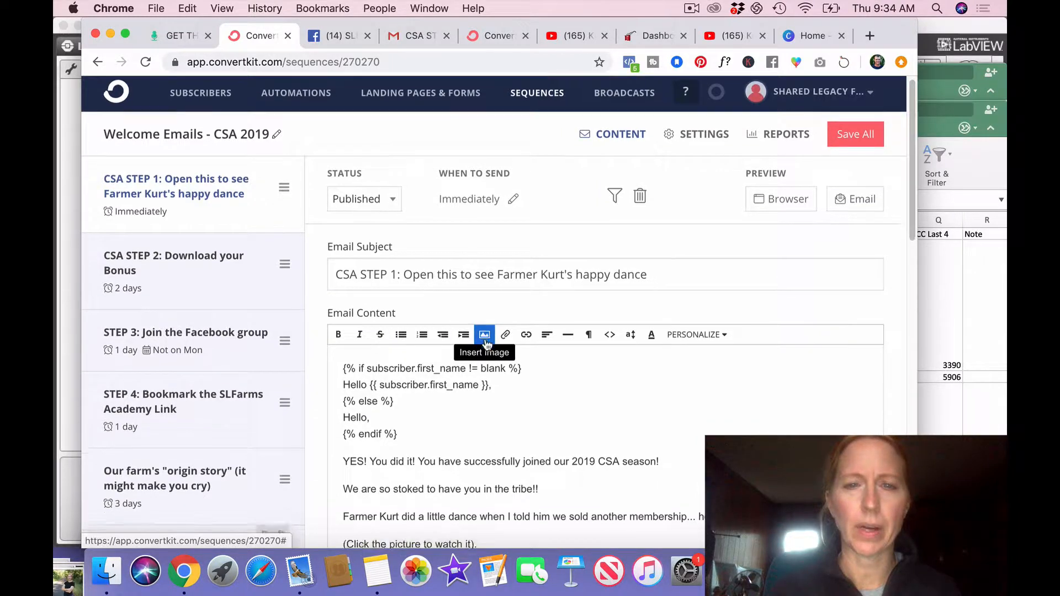
scroll(484, 340, down, 3)
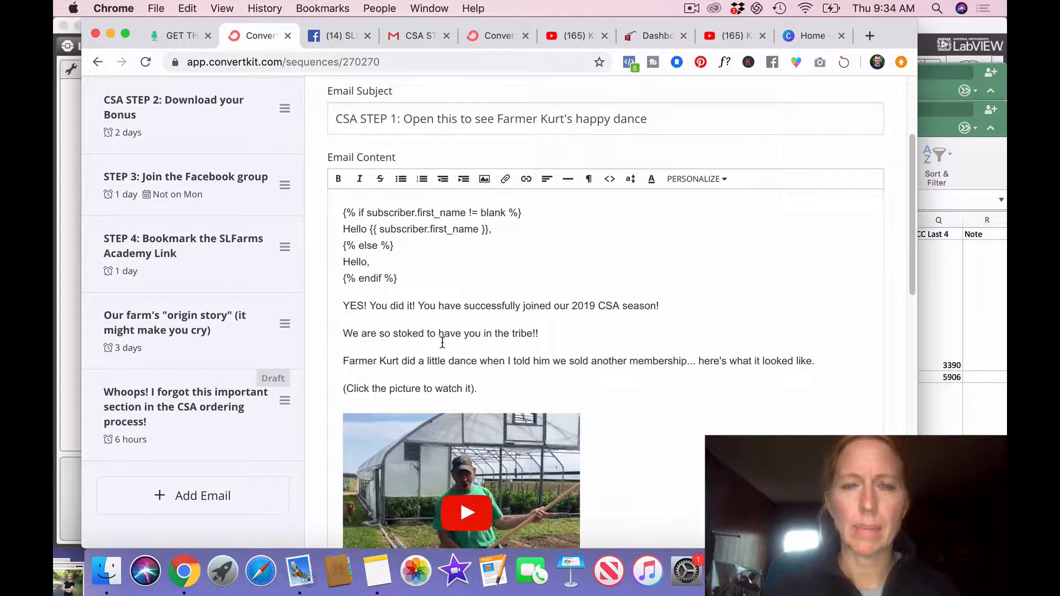
scroll(442, 342, down, 4)
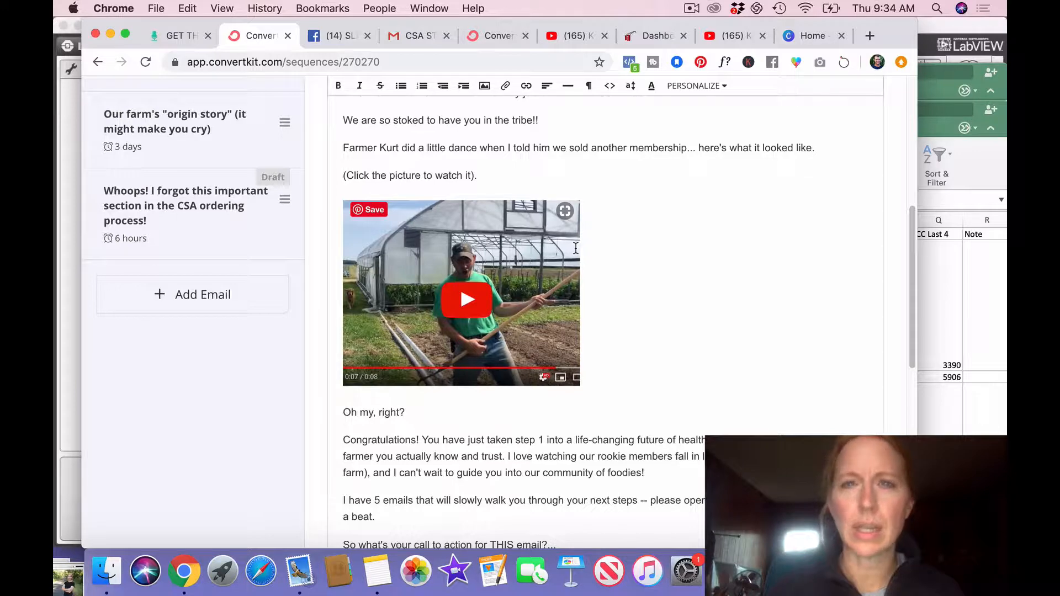
scroll(580, 210, up, 4)
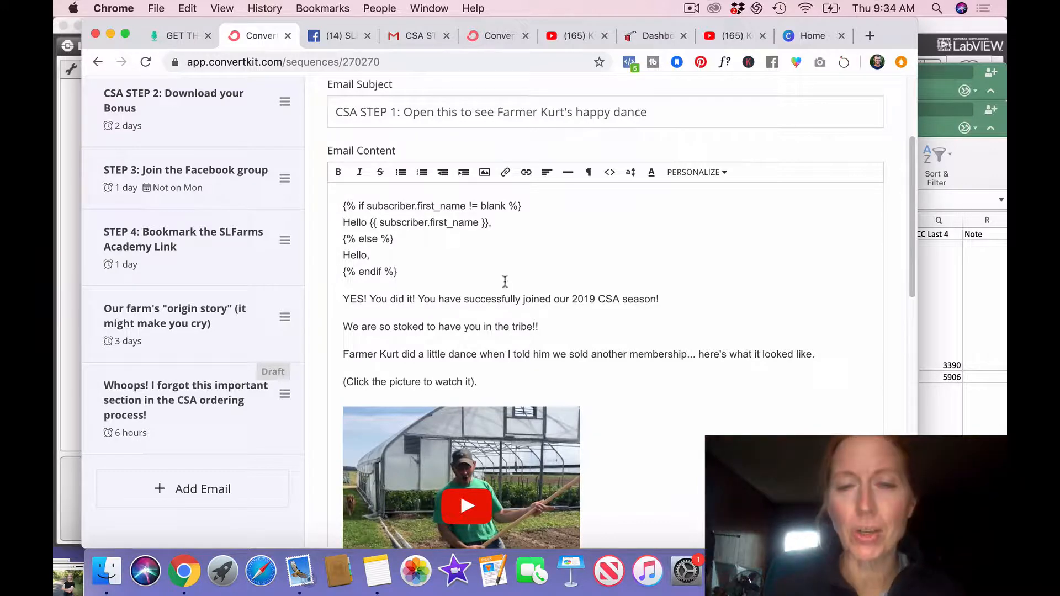
scroll(506, 465, down, 5)
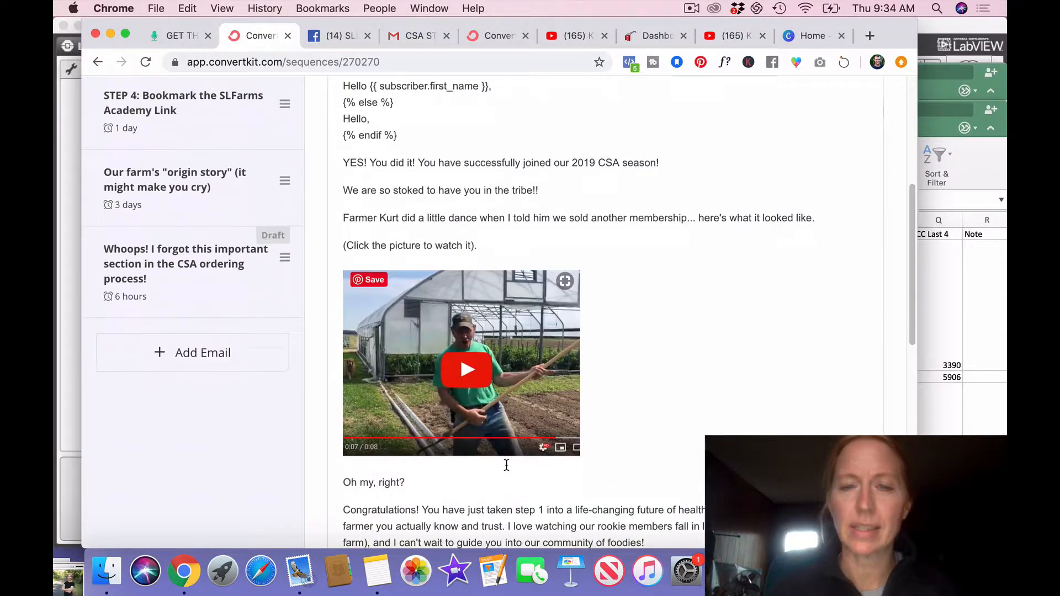
scroll(507, 464, up, 3)
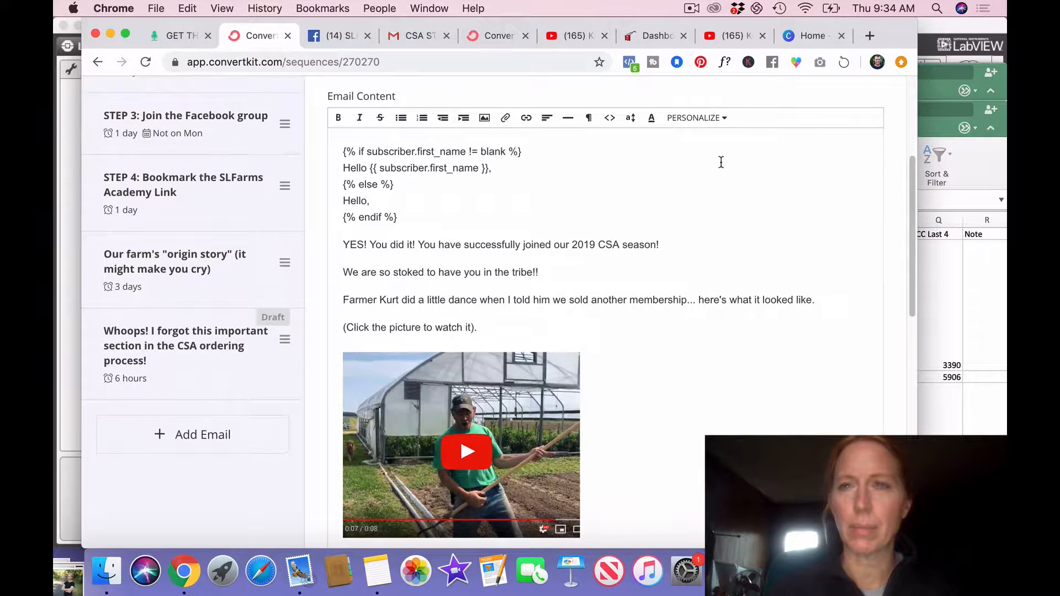
Switch to Canva and create a blank Facebook Post design.
click(814, 37)
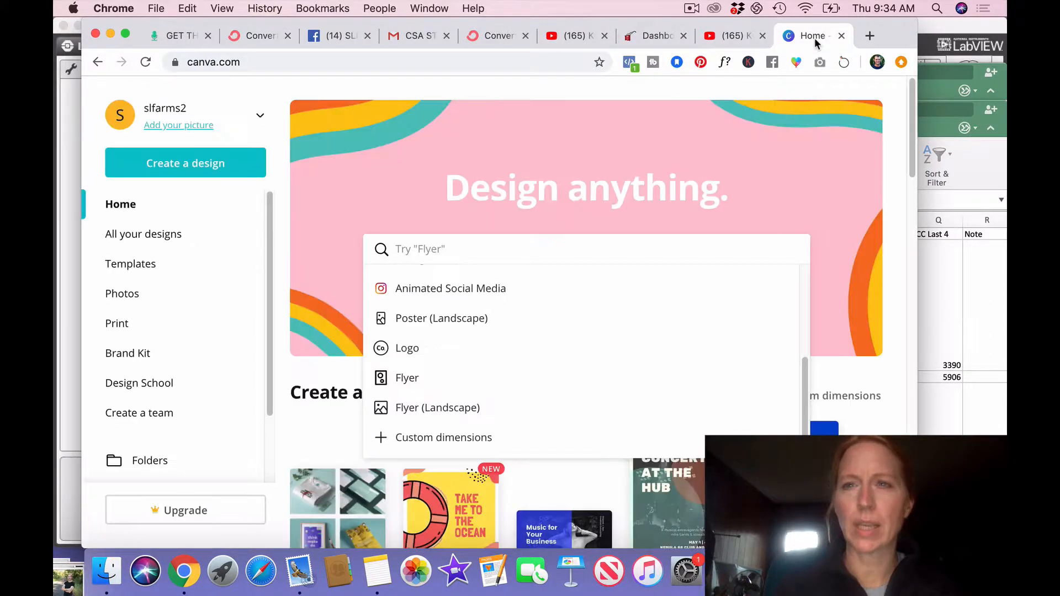
scroll(589, 343, down, 3)
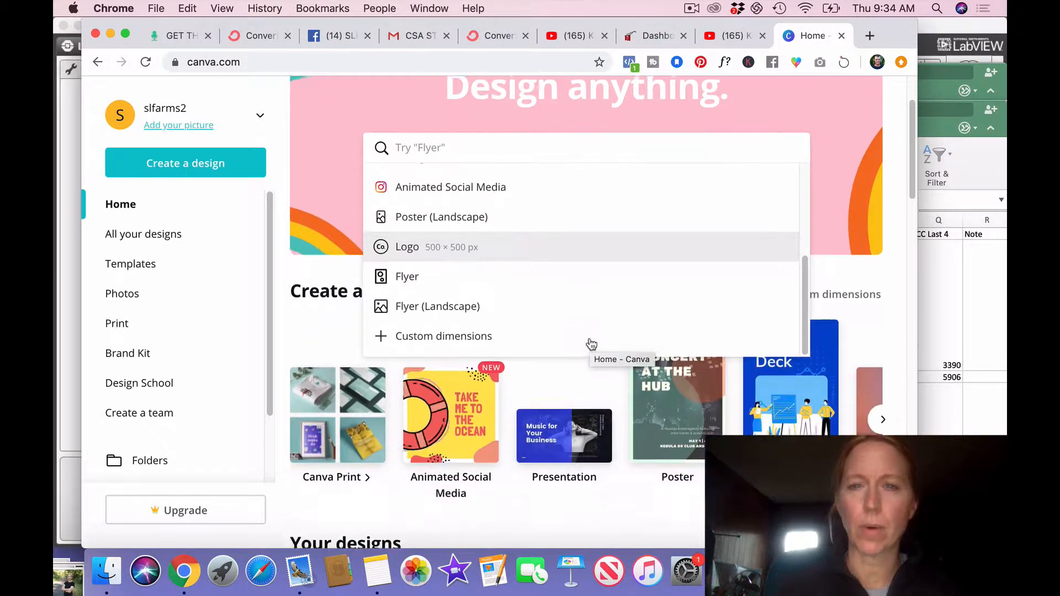
scroll(506, 501, down, 2)
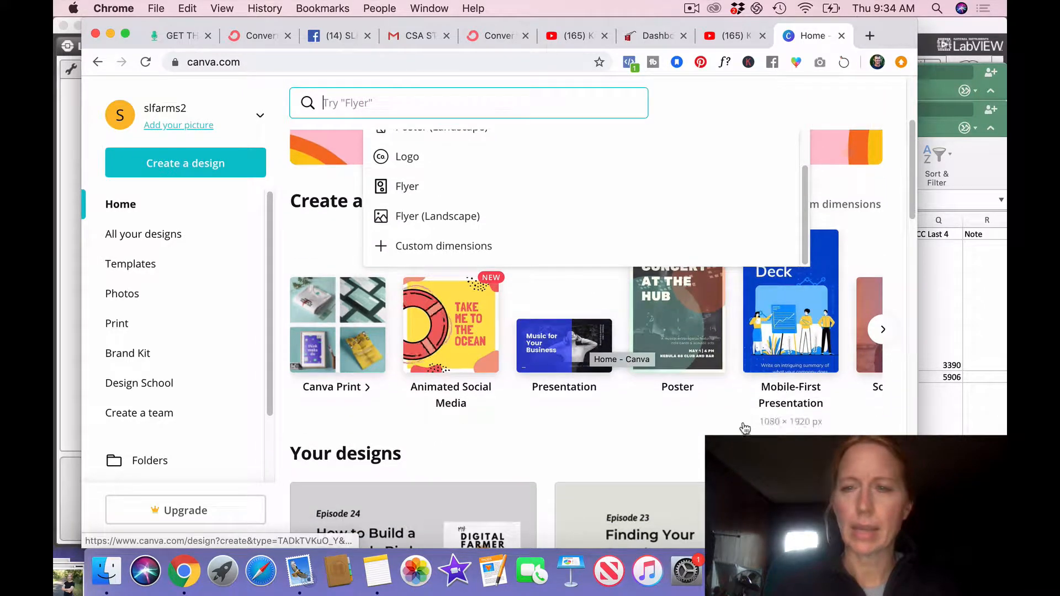
click(881, 330)
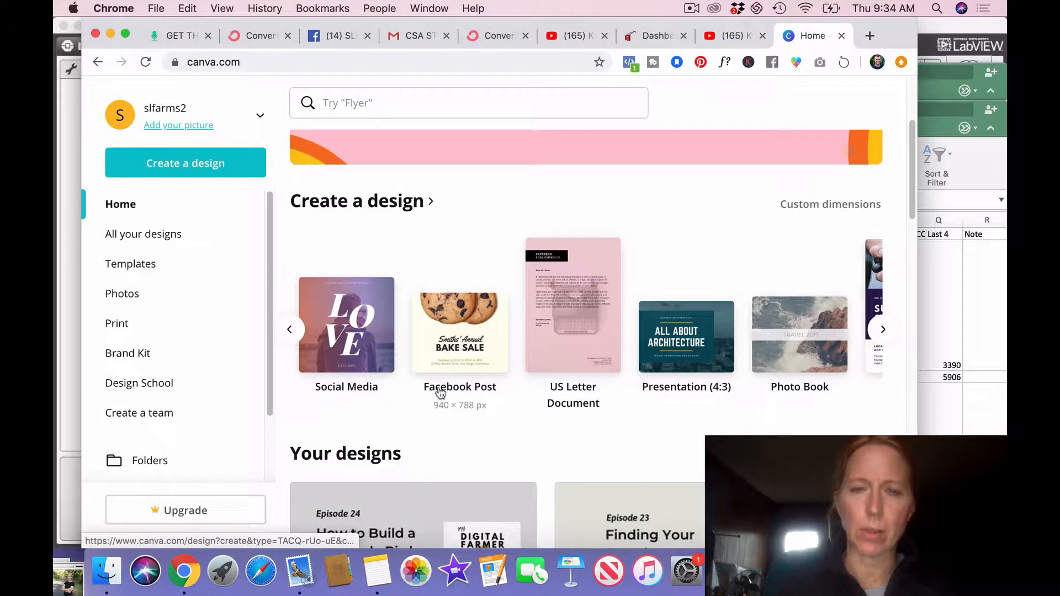
click(455, 331)
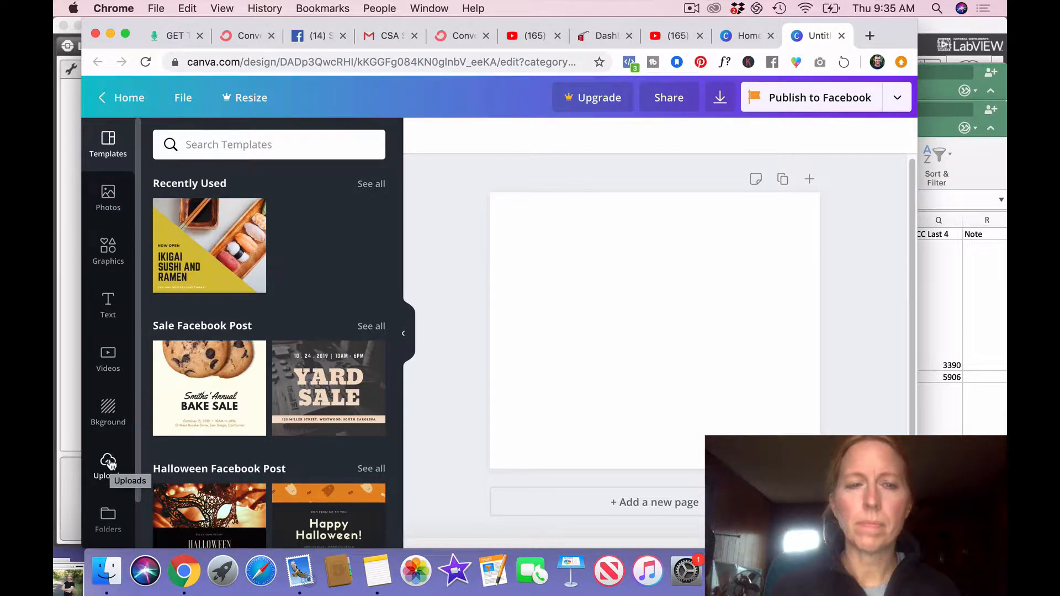
Return to the victory dance video on YouTube, play it and pause at 0:04.
click(529, 36)
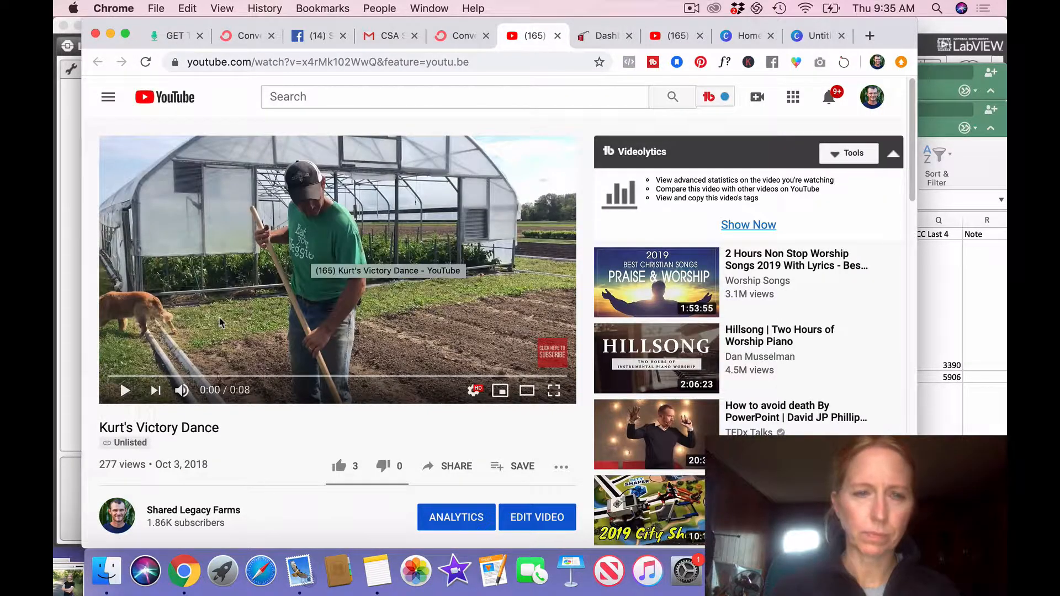
click(125, 392)
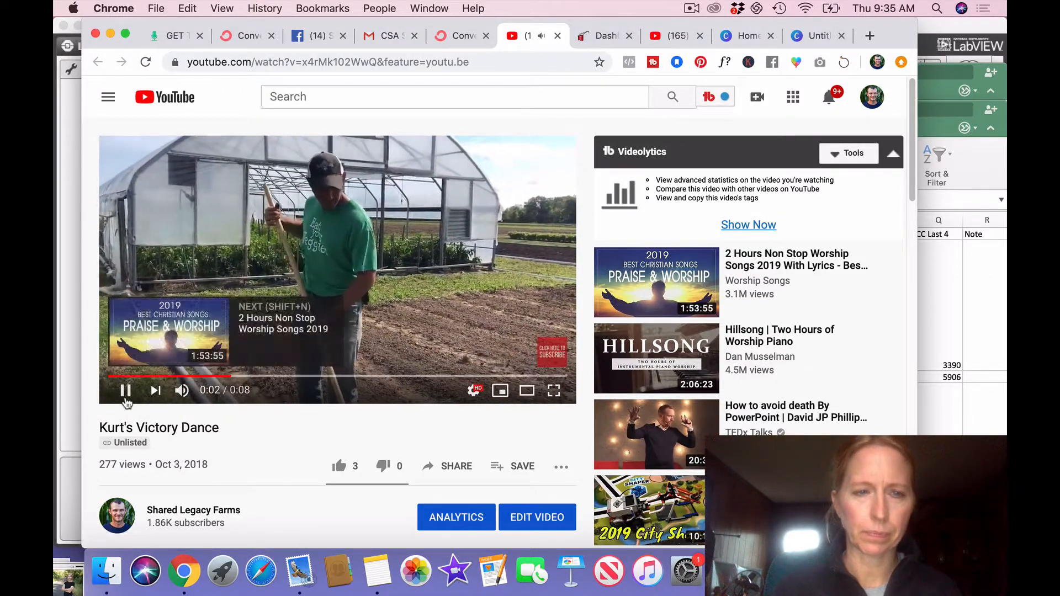
click(126, 392)
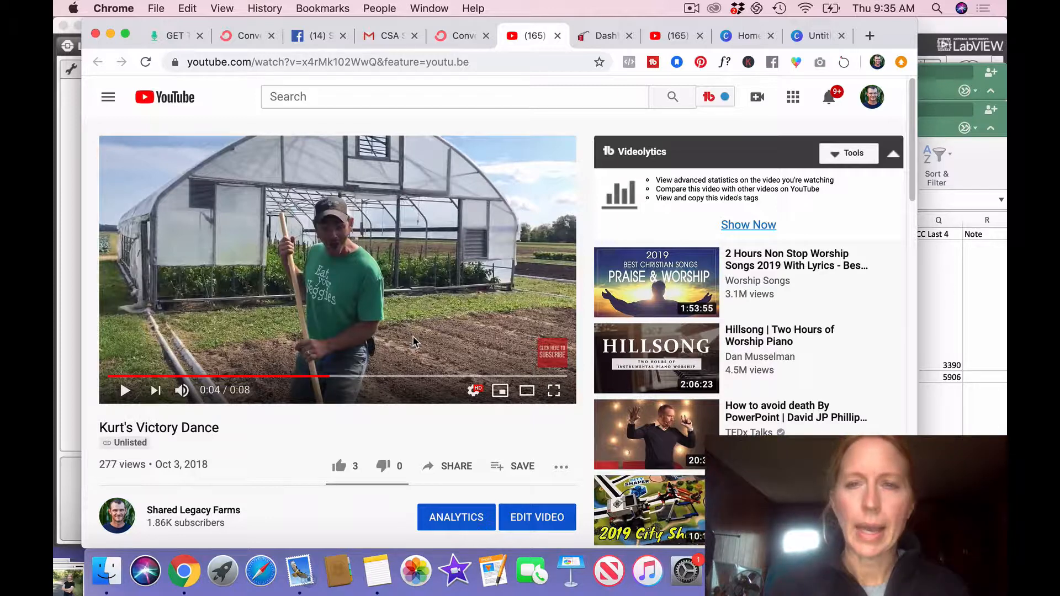
Take a full-screen screenshot of the paused video, add it to Photos and finish the screenshot preview.
key(super+shift+3)
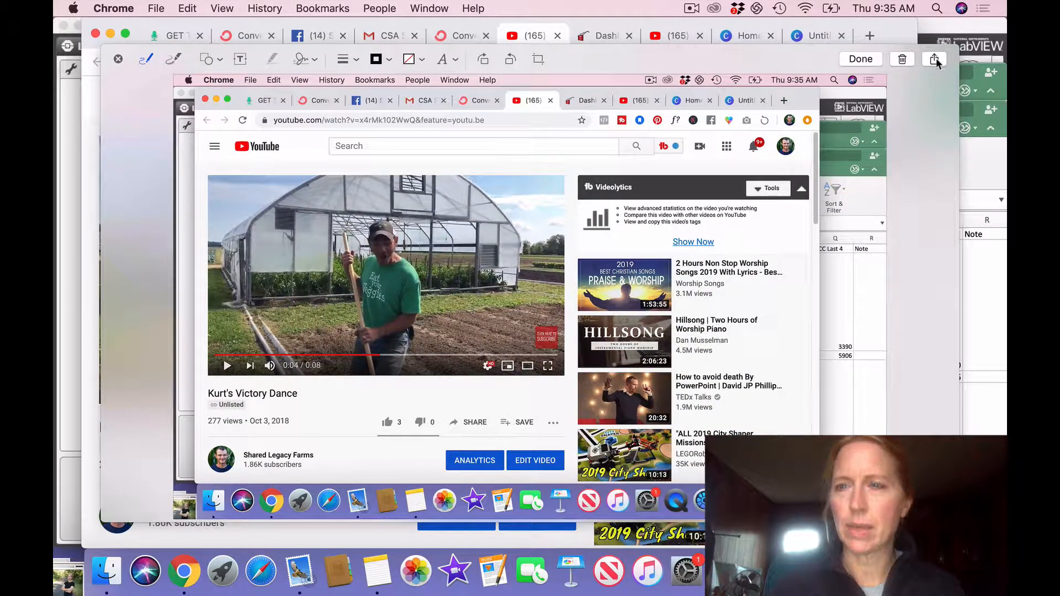
click(934, 59)
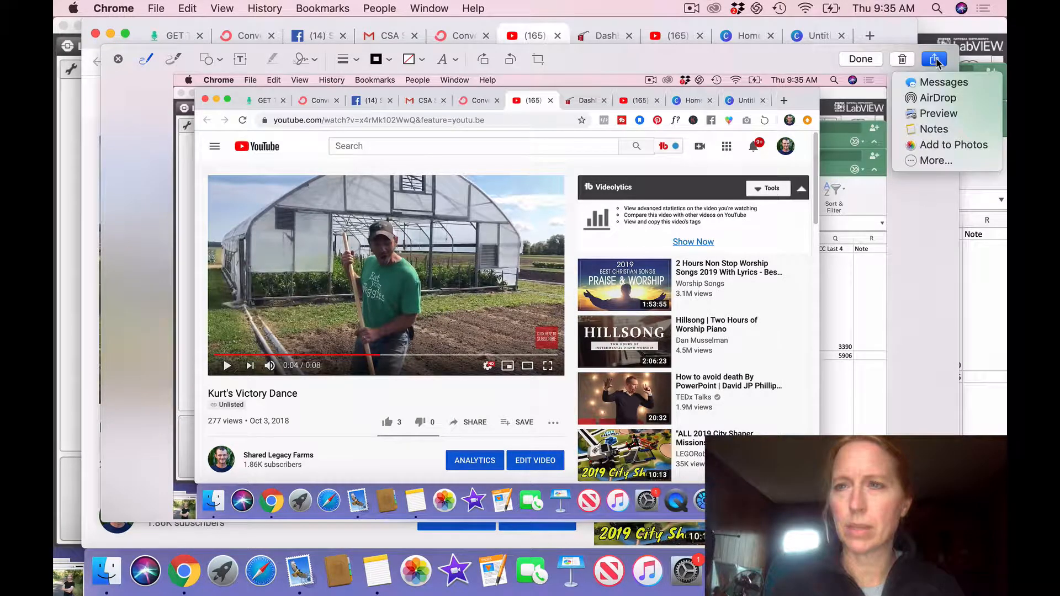
click(941, 144)
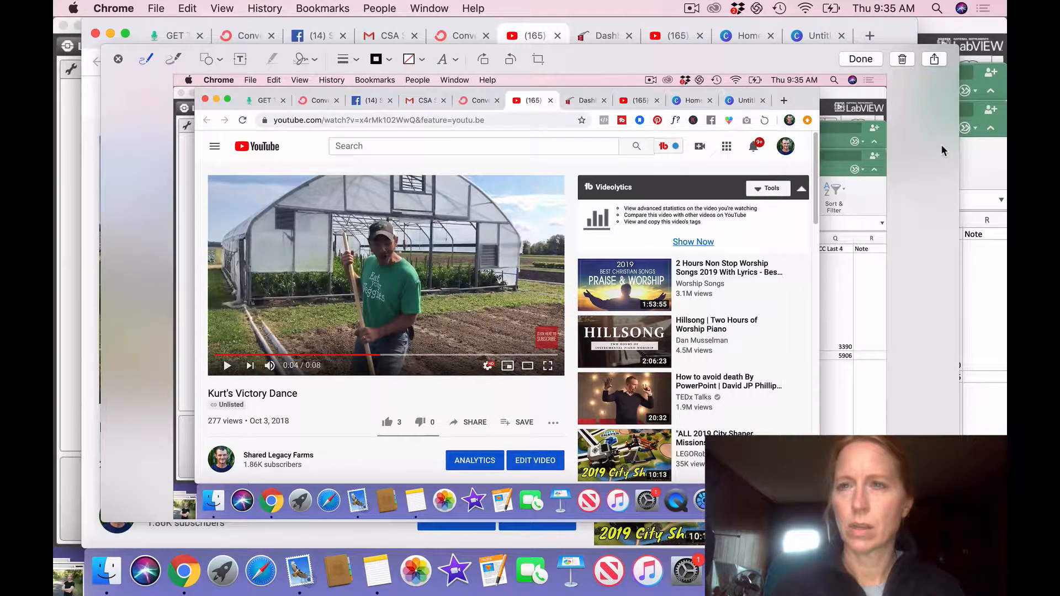
click(870, 61)
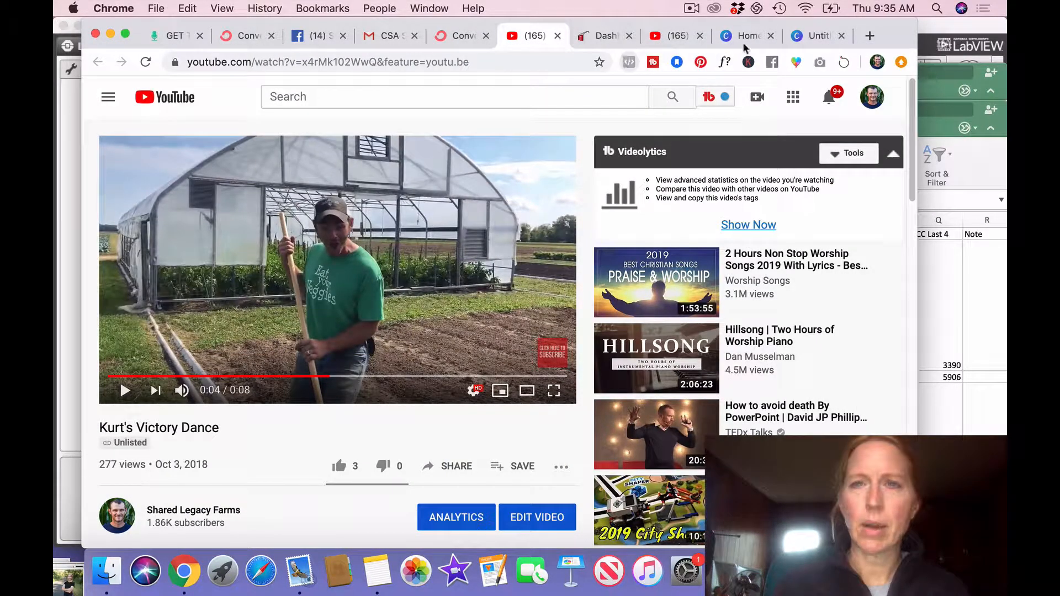
Upload the video screenshot from the Photos library to the Canva Facebook Post design and place it on the blank page.
click(824, 34)
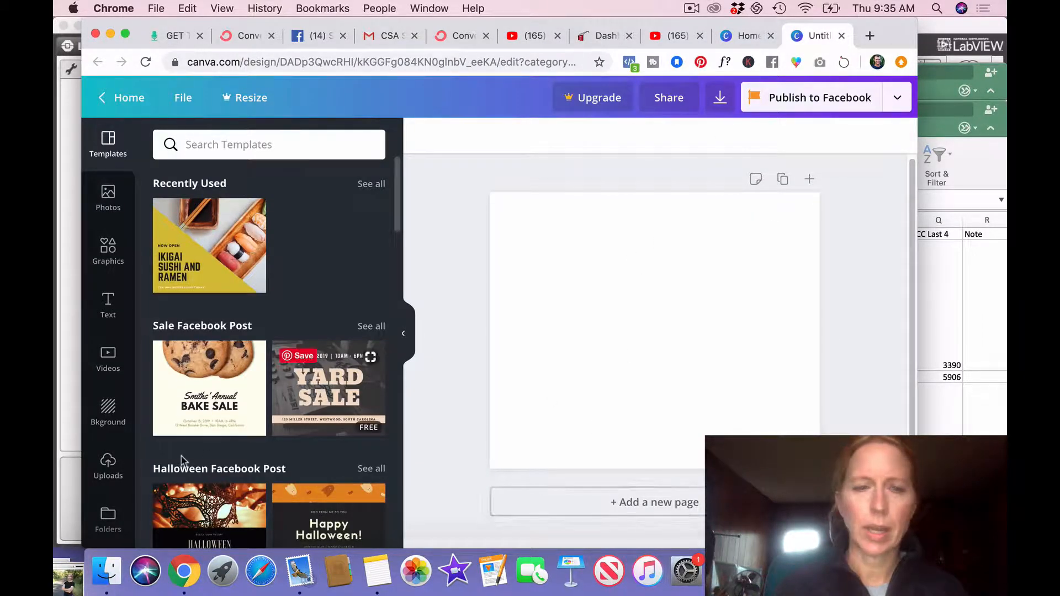
click(108, 469)
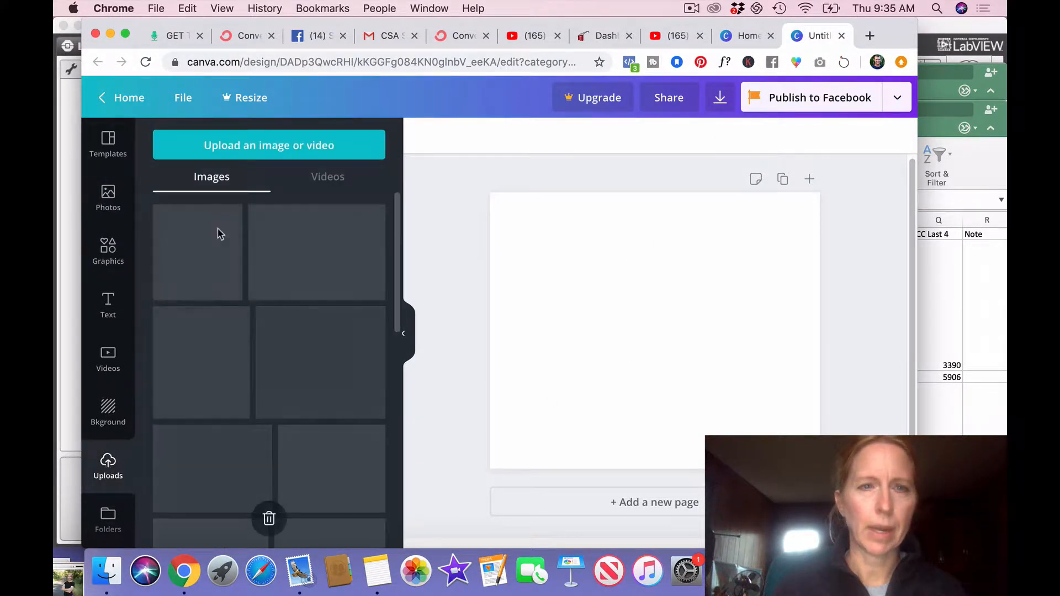
click(279, 148)
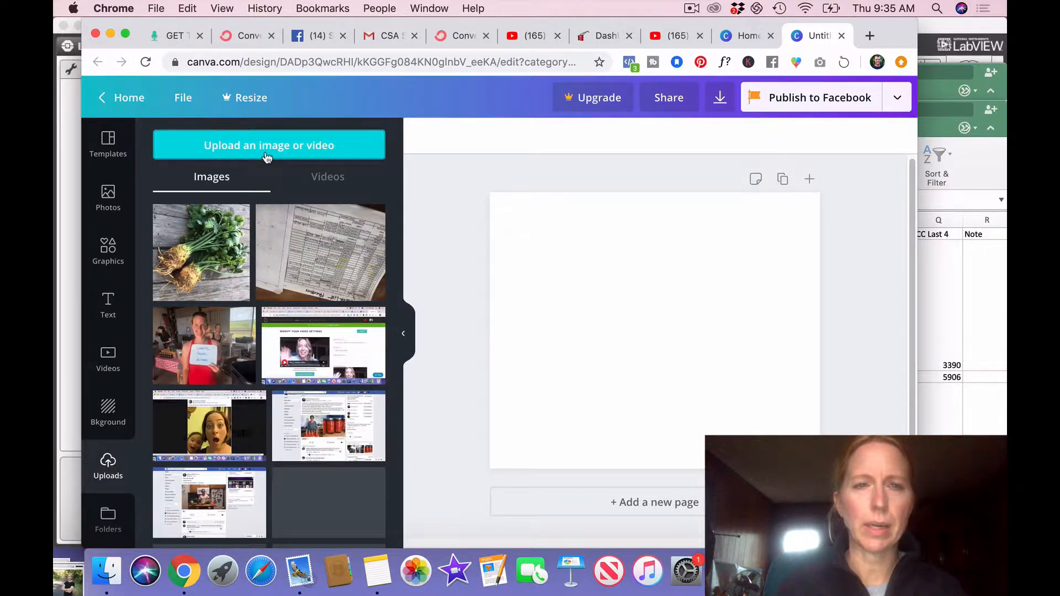
click(163, 409)
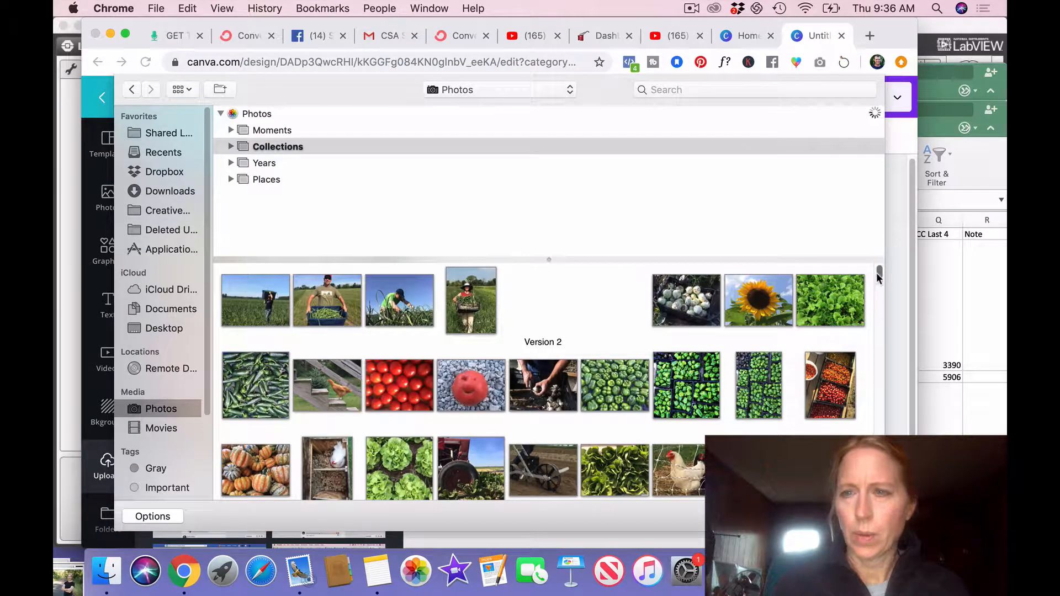
drag(878, 276, 879, 415)
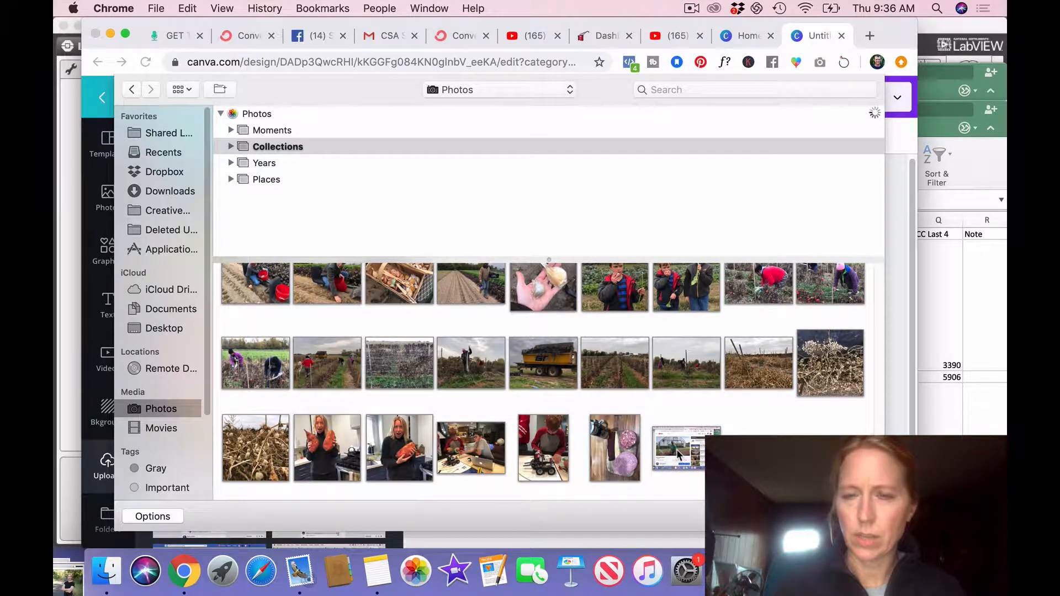
double_click(677, 449)
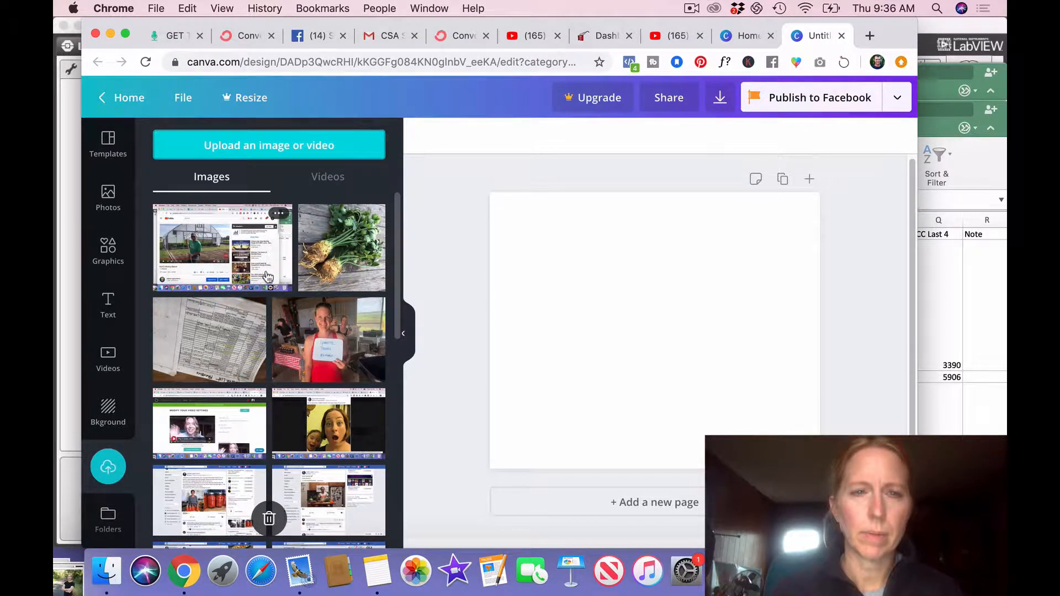
click(223, 246)
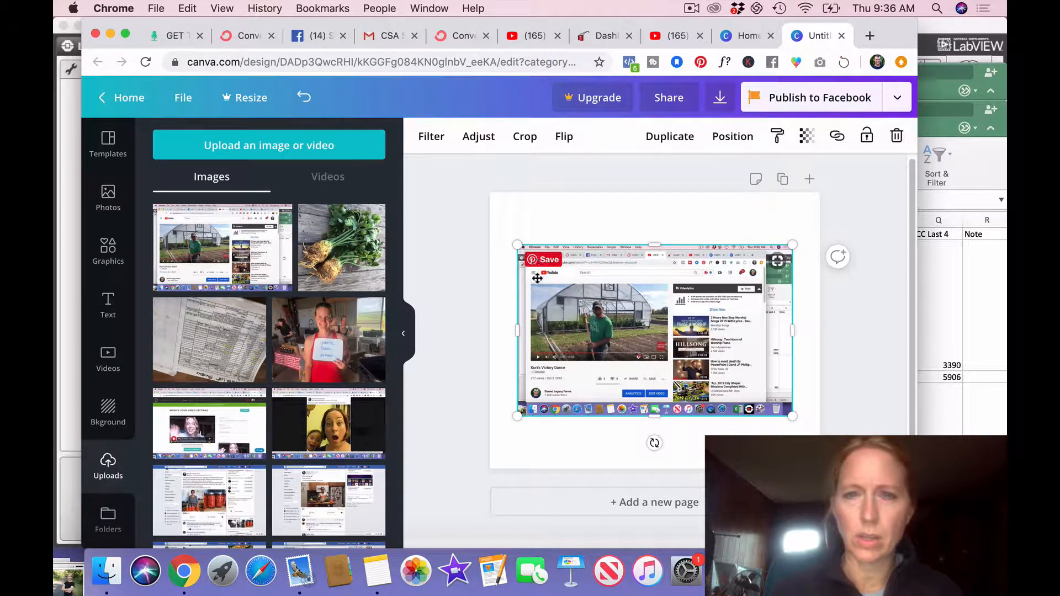
Crop the screenshot on the page down to just the video player frame, including its playback controls.
click(524, 138)
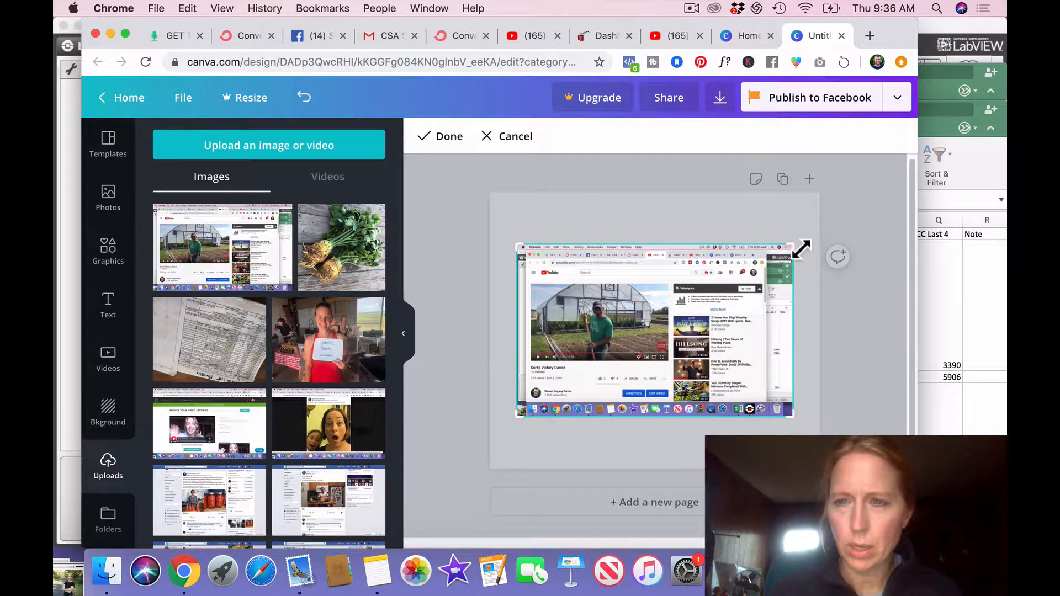
drag(800, 249, 676, 263)
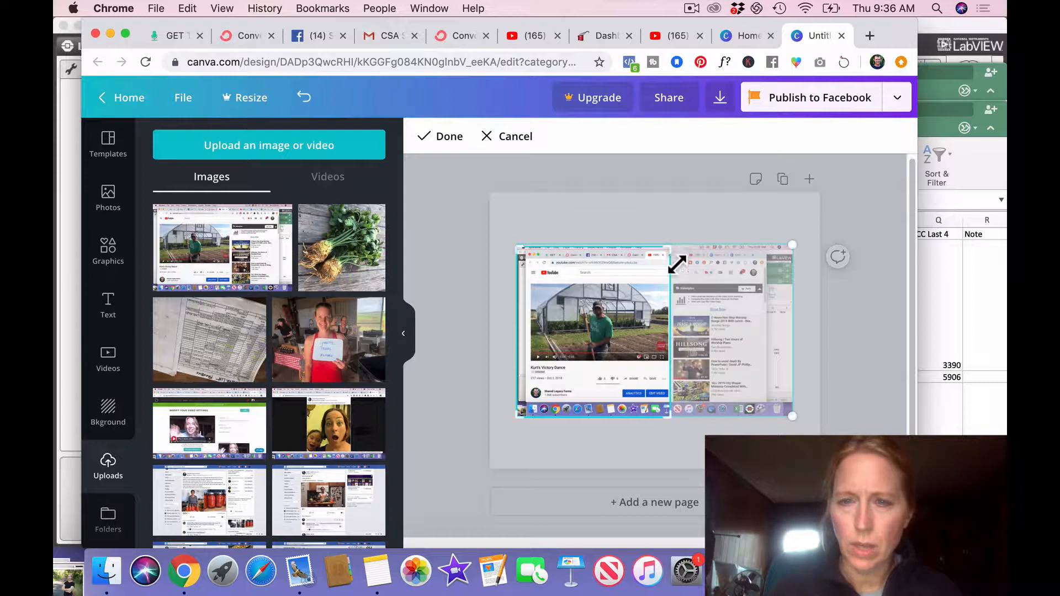
drag(679, 429, 679, 372)
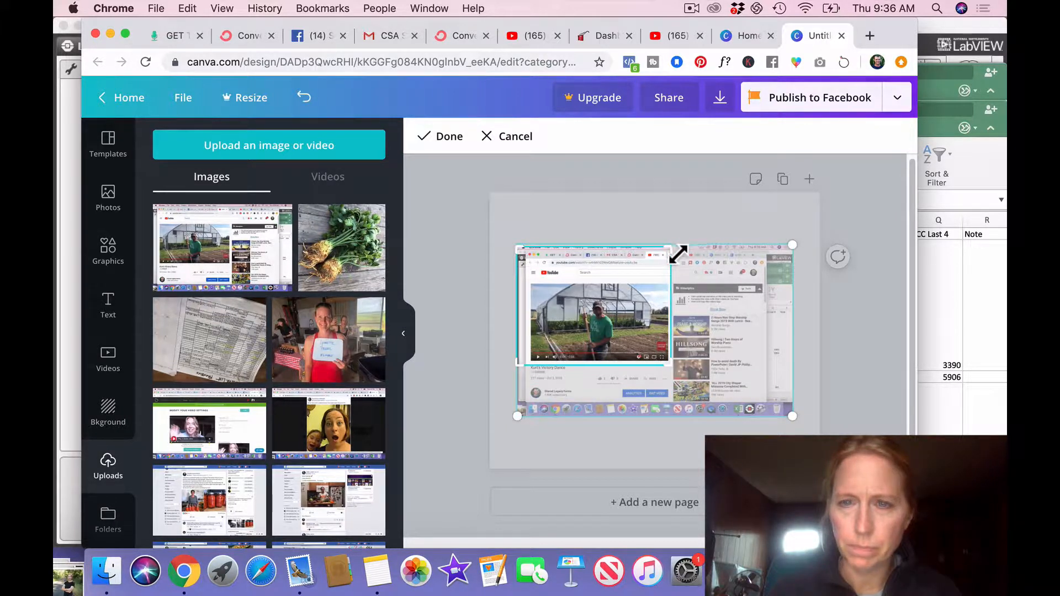
drag(678, 254, 679, 288)
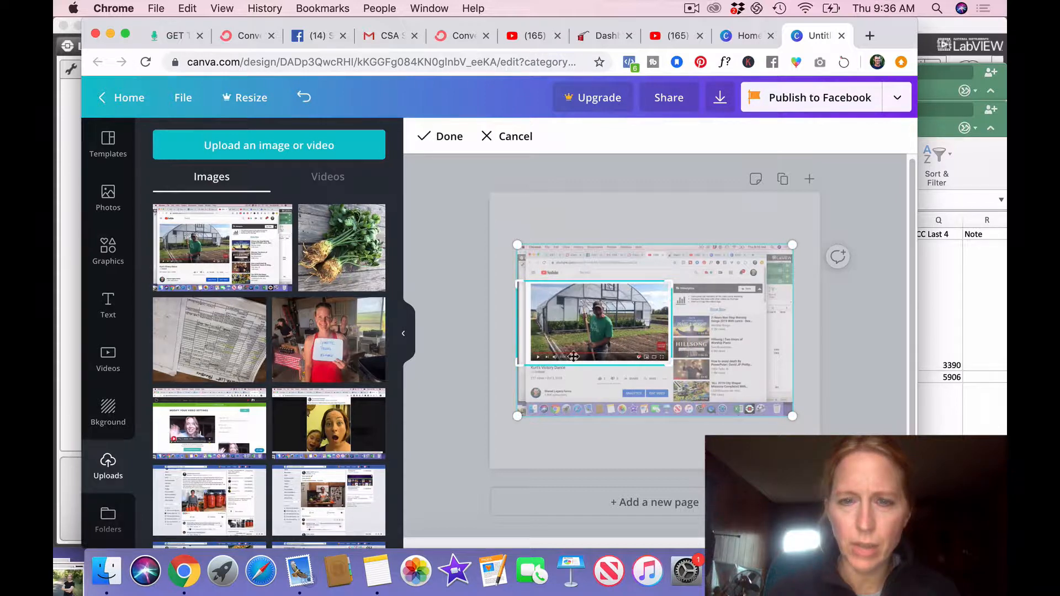
drag(539, 373, 537, 375)
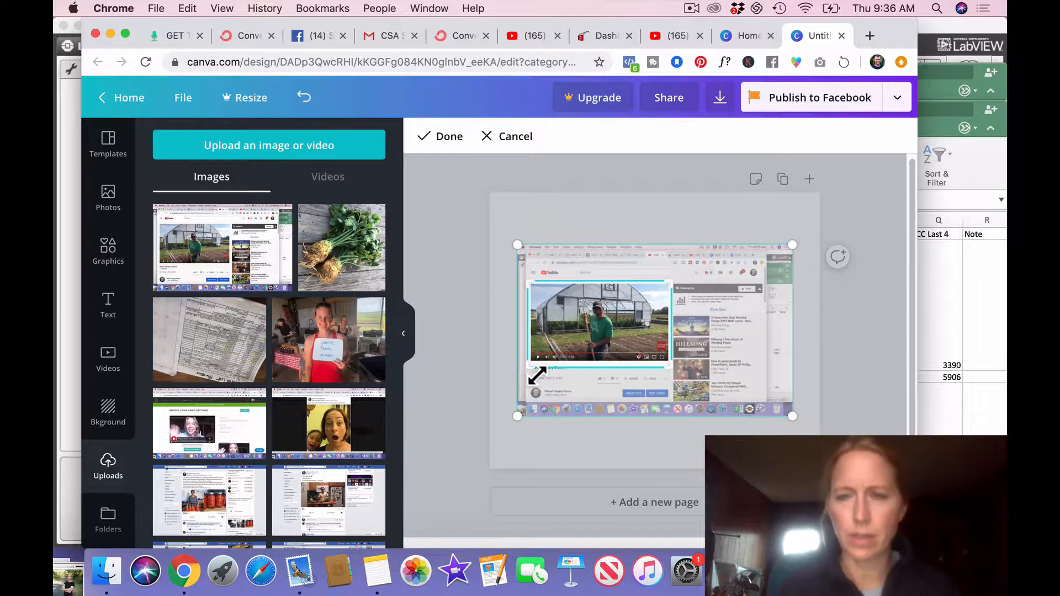
click(444, 136)
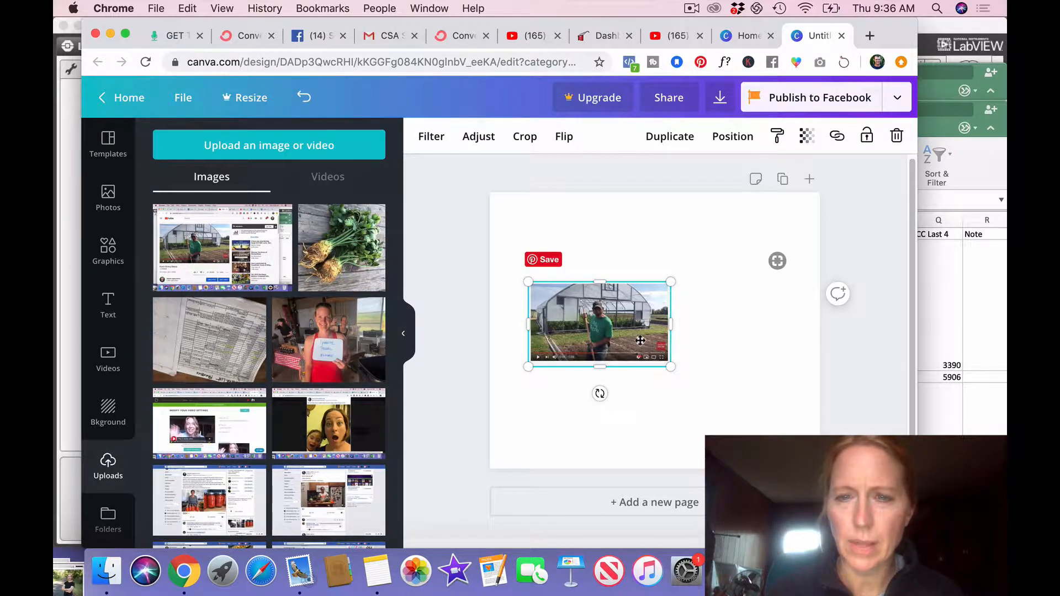
Enlarge the cropped video frame and centre it so it spans the full width of the page.
drag(670, 367, 807, 448)
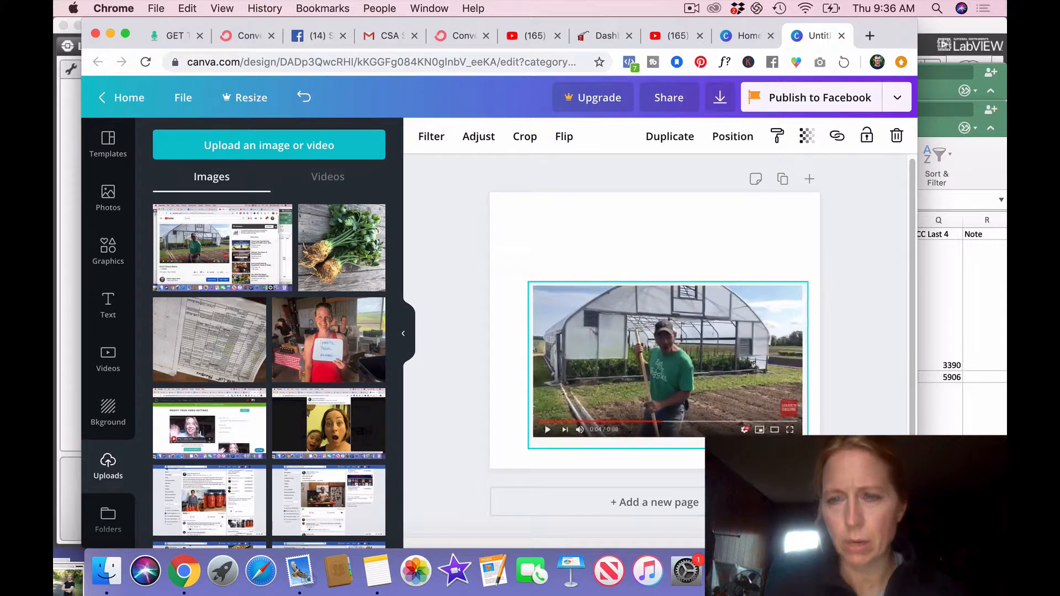
drag(529, 283, 418, 215)
drag(560, 259, 610, 260)
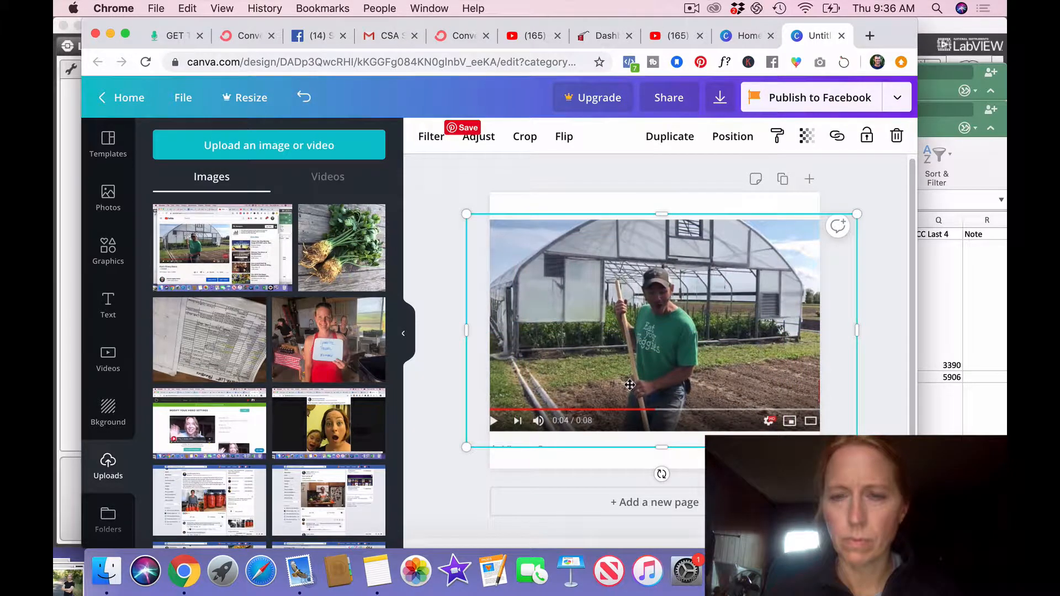
Set the page background to black from the default colors.
click(626, 467)
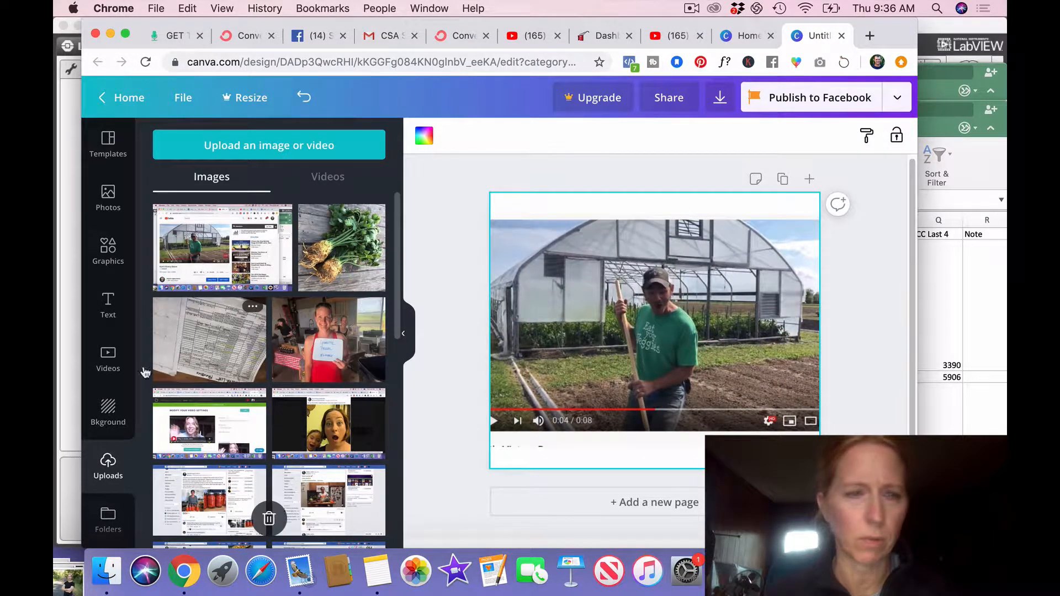
click(108, 412)
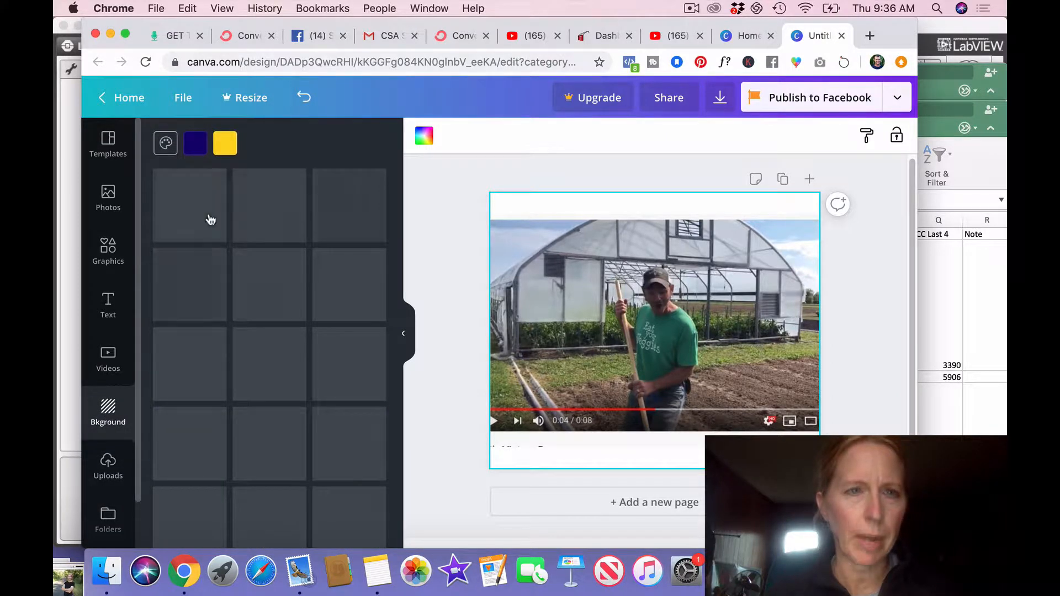
click(165, 143)
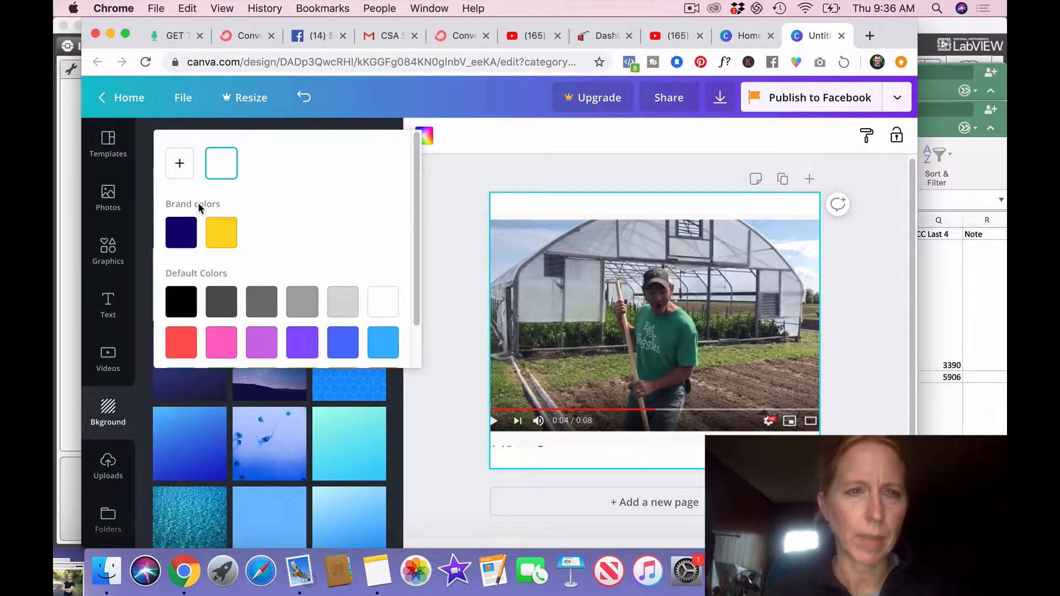
click(181, 298)
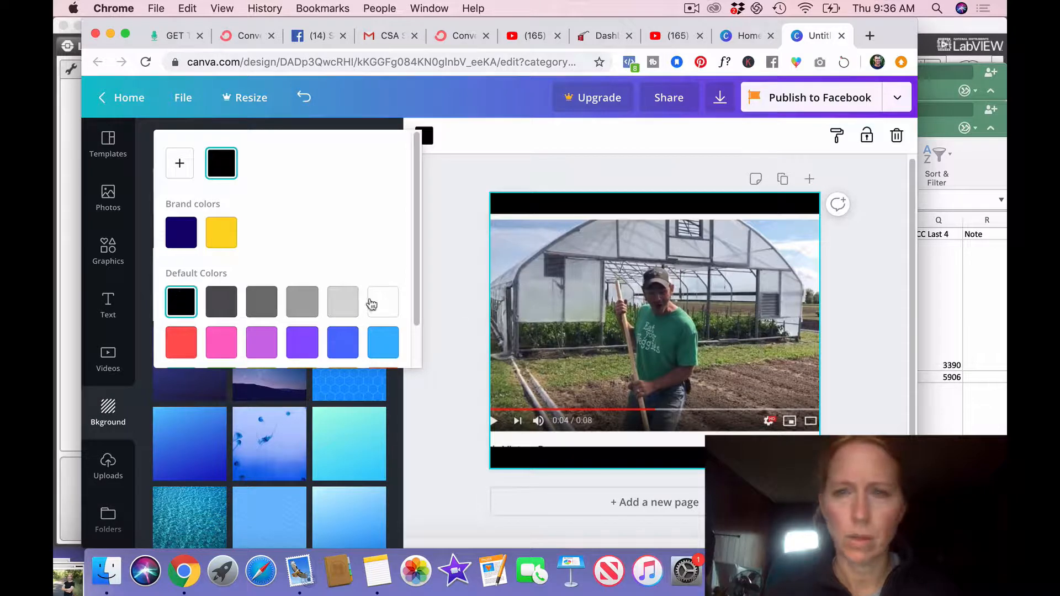
click(835, 396)
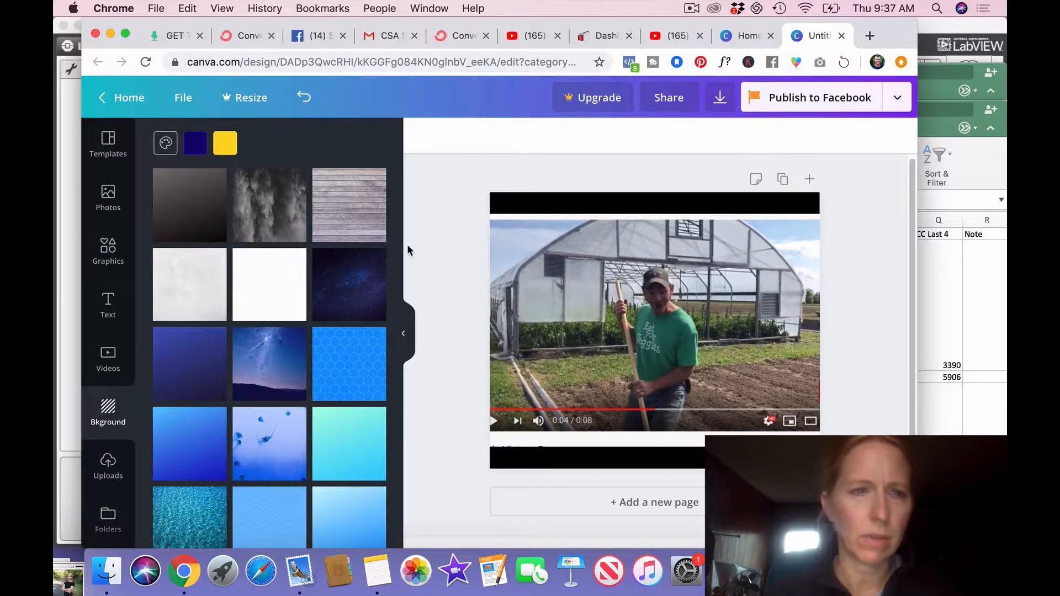
Search the graphics for "play" and place the red YouTube play button, reduced to a small size, at the centre of the image.
click(109, 258)
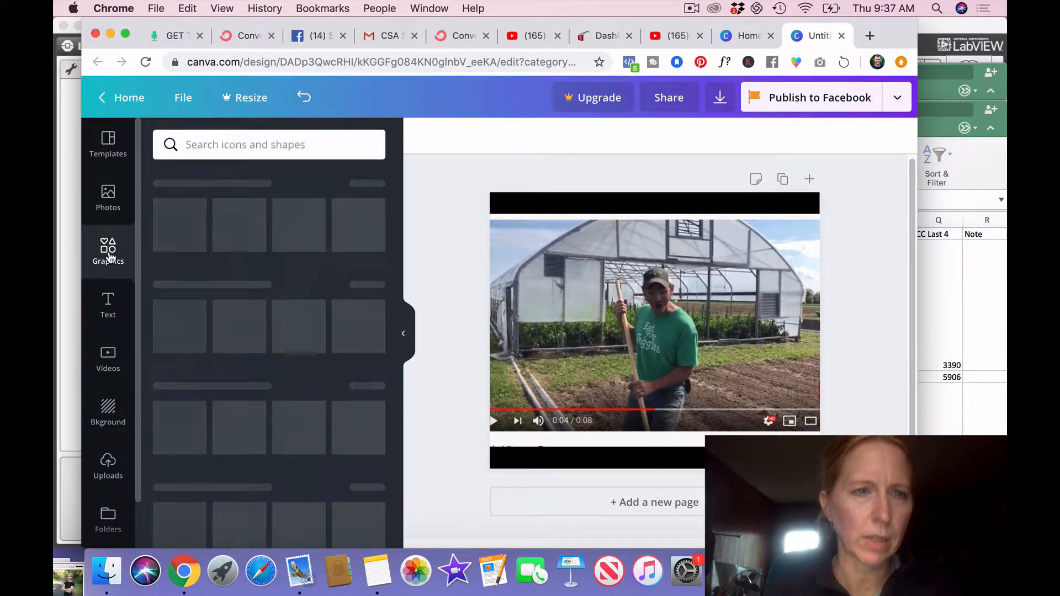
click(240, 143)
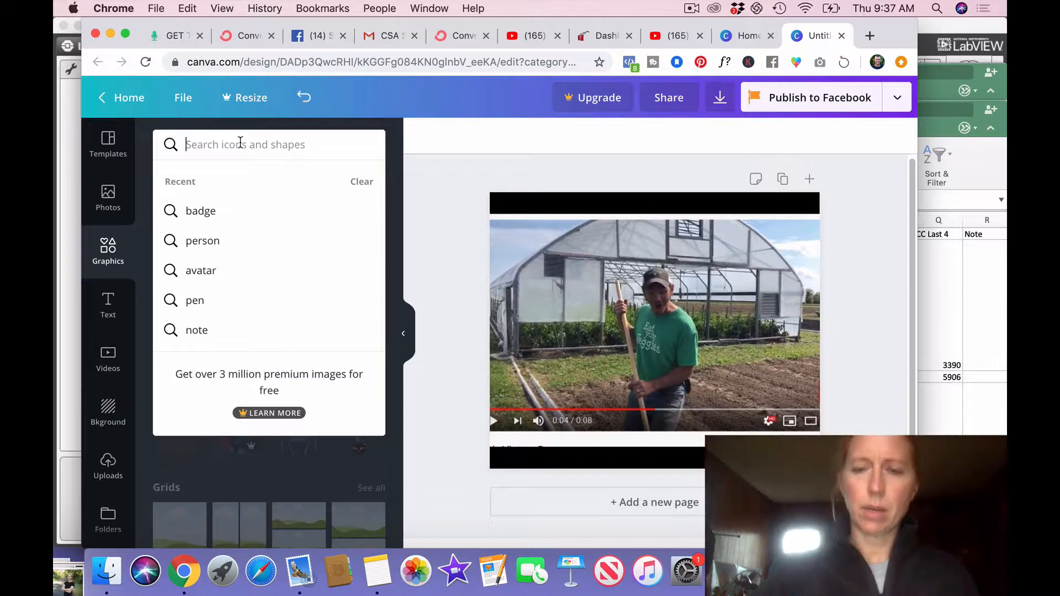
text(play)
key(Return)
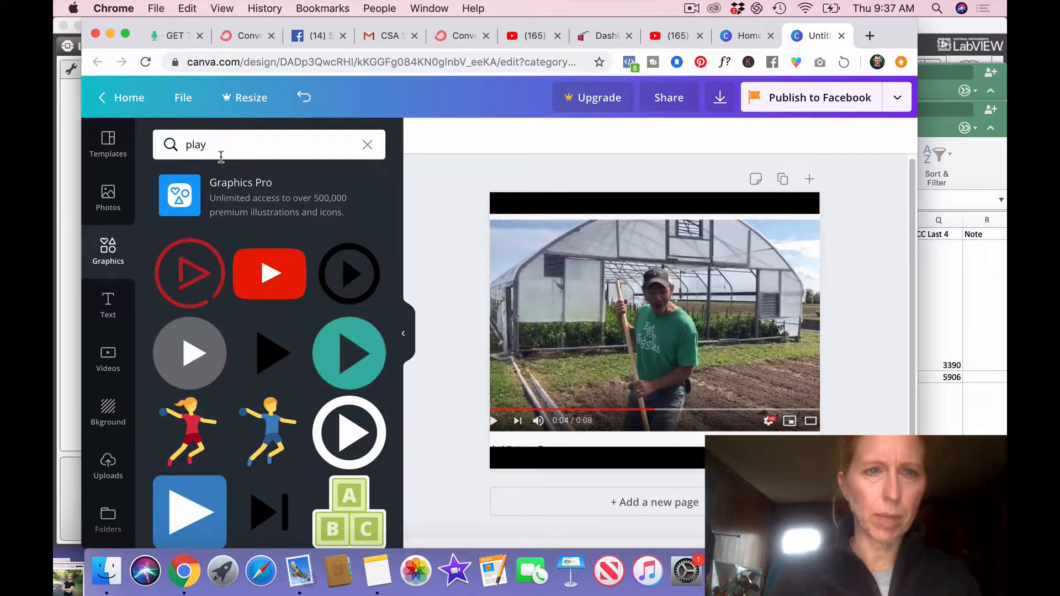
click(270, 280)
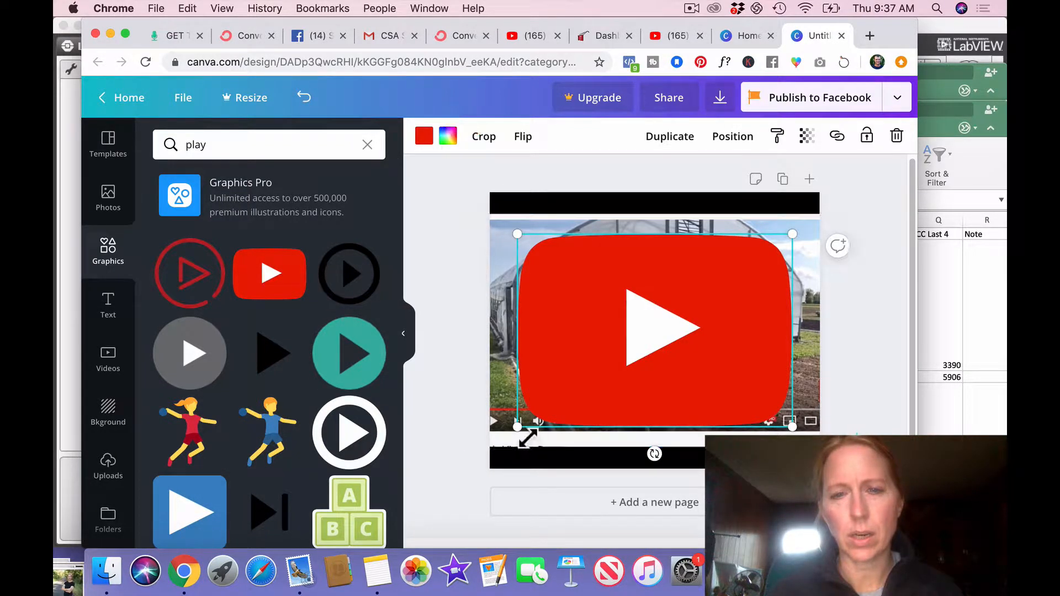
drag(525, 436, 655, 336)
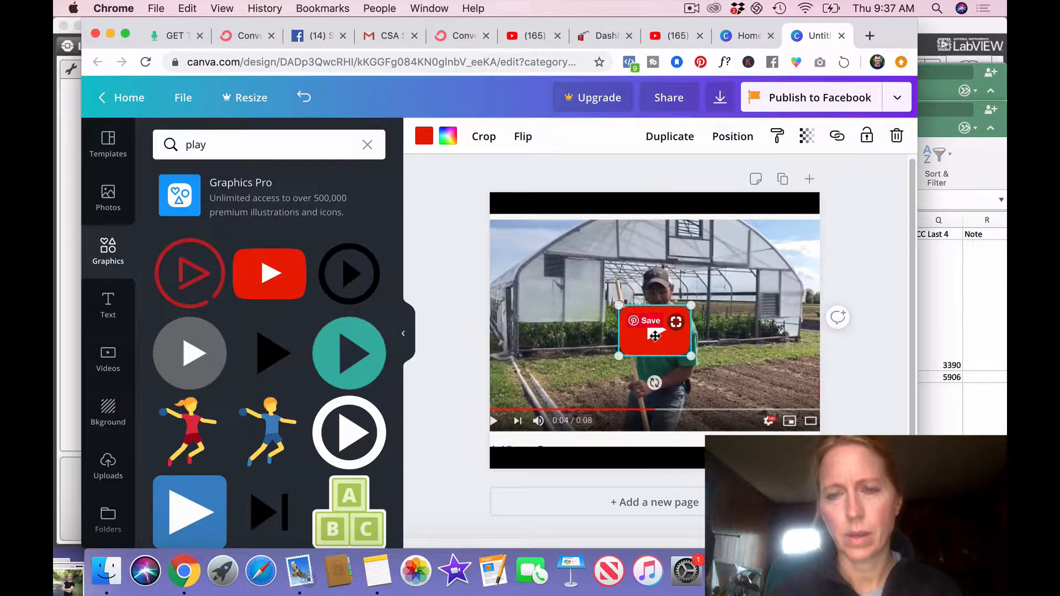
click(856, 370)
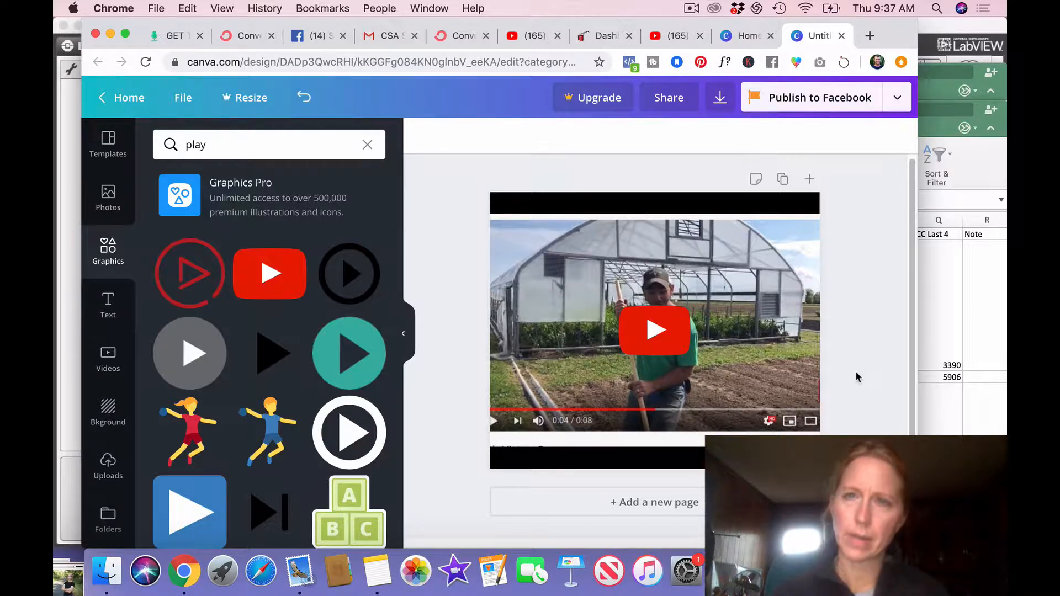
Download the design as a PNG and move the file to the Desktop, keeping both copies, and dismiss the Canva Pro offer.
click(720, 99)
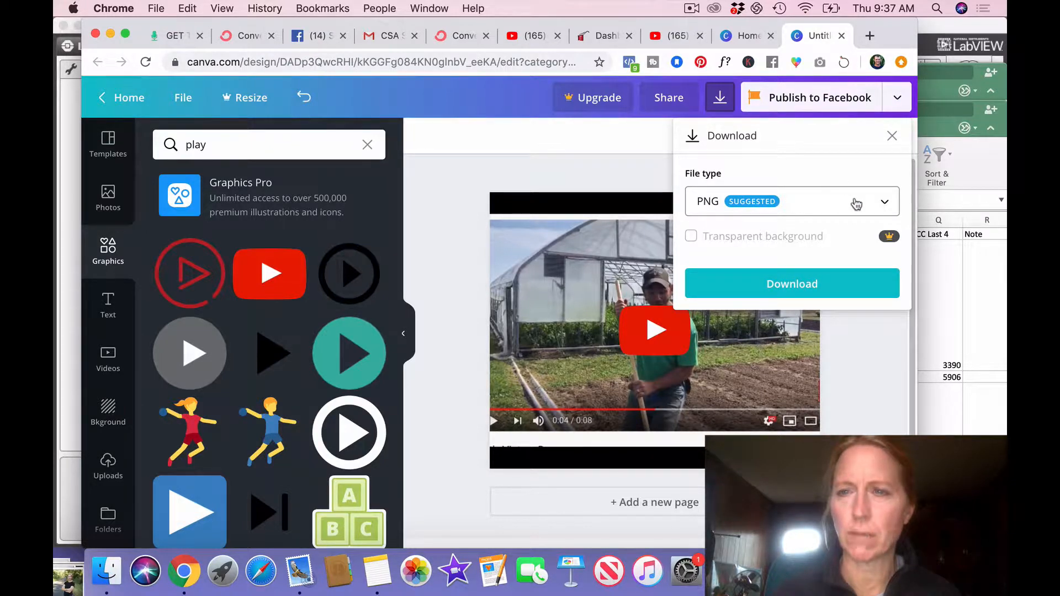
click(838, 289)
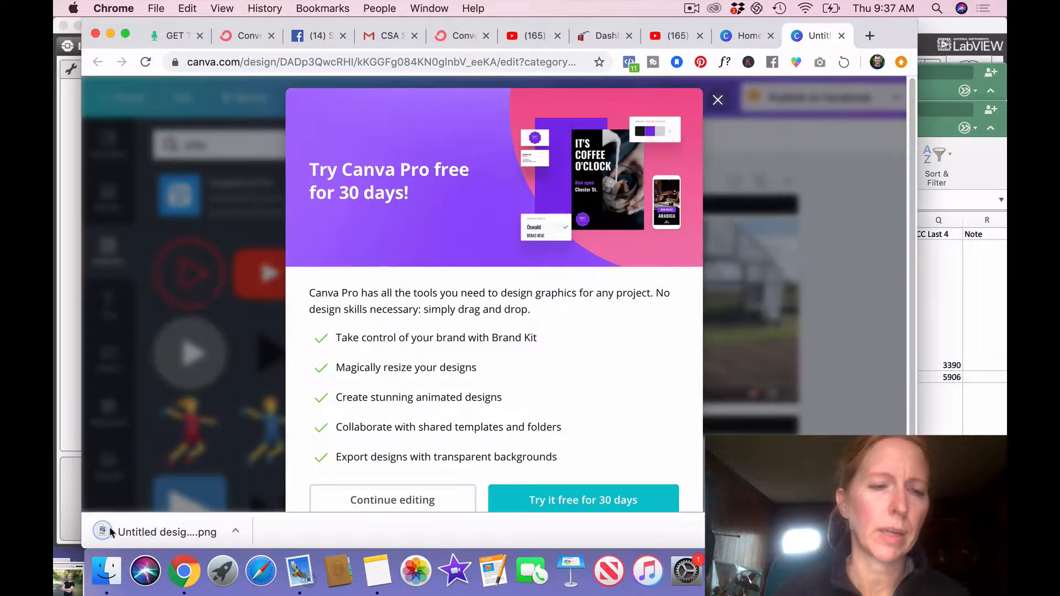
drag(157, 546, 66, 580)
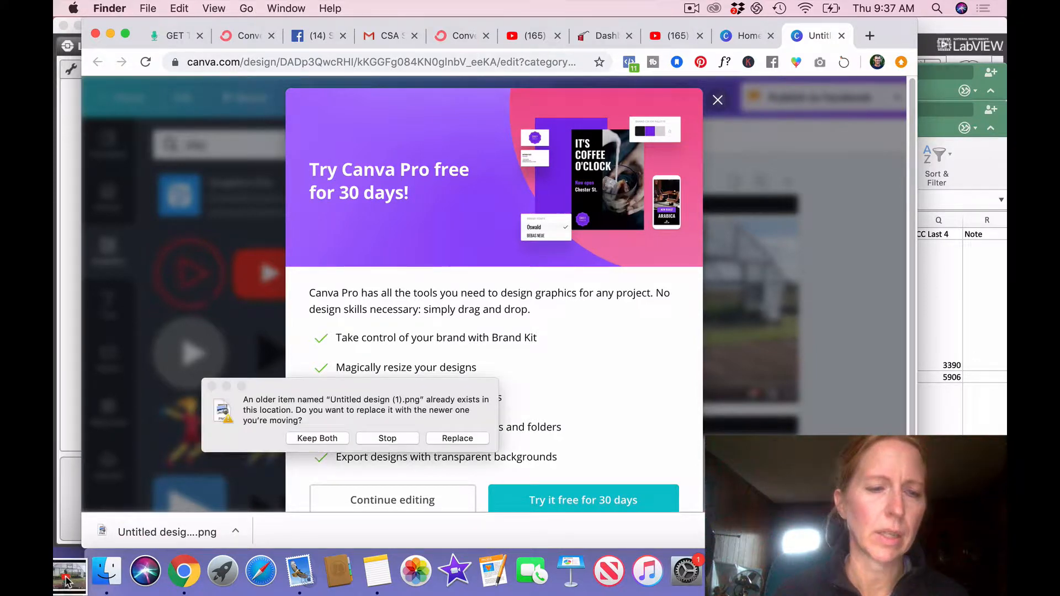
click(335, 438)
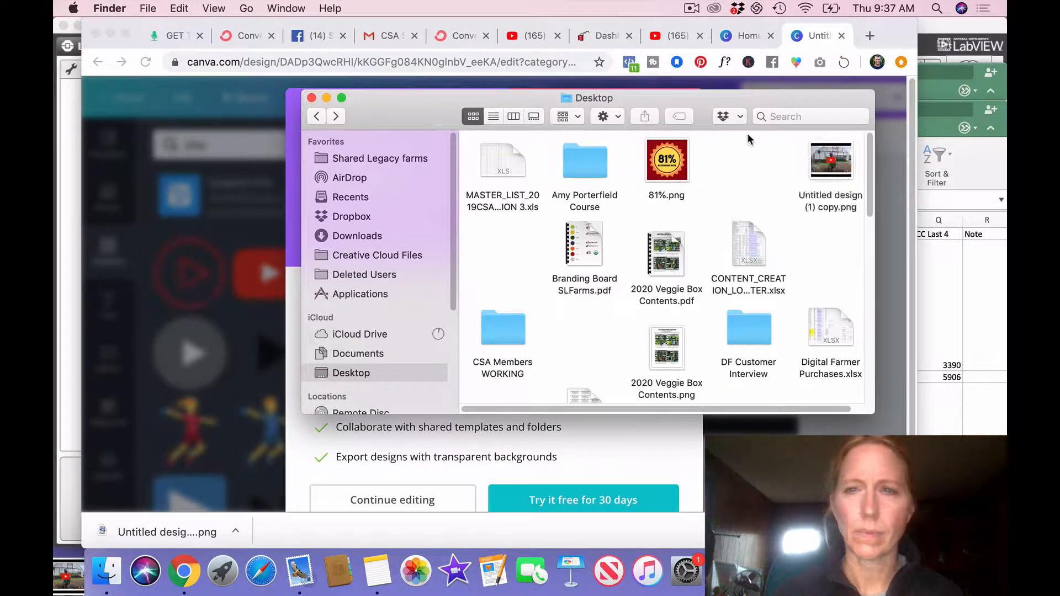
click(312, 98)
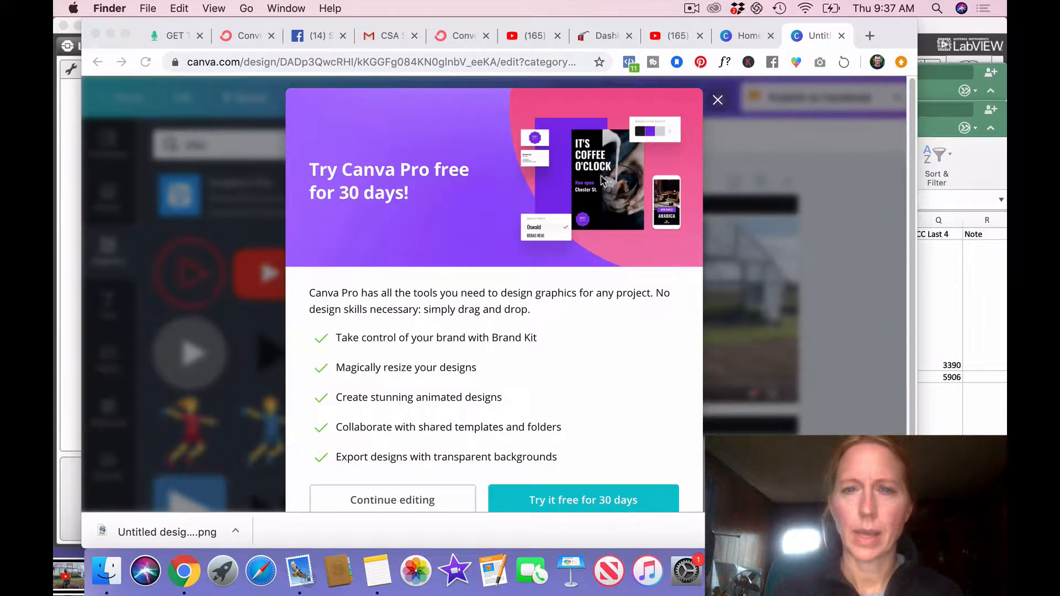
click(716, 99)
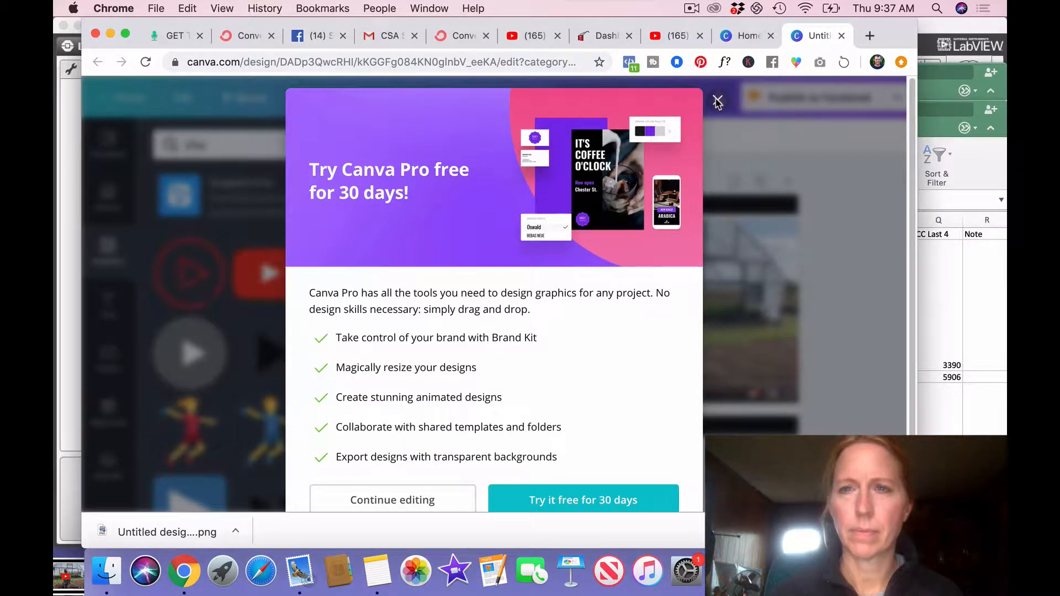
click(717, 101)
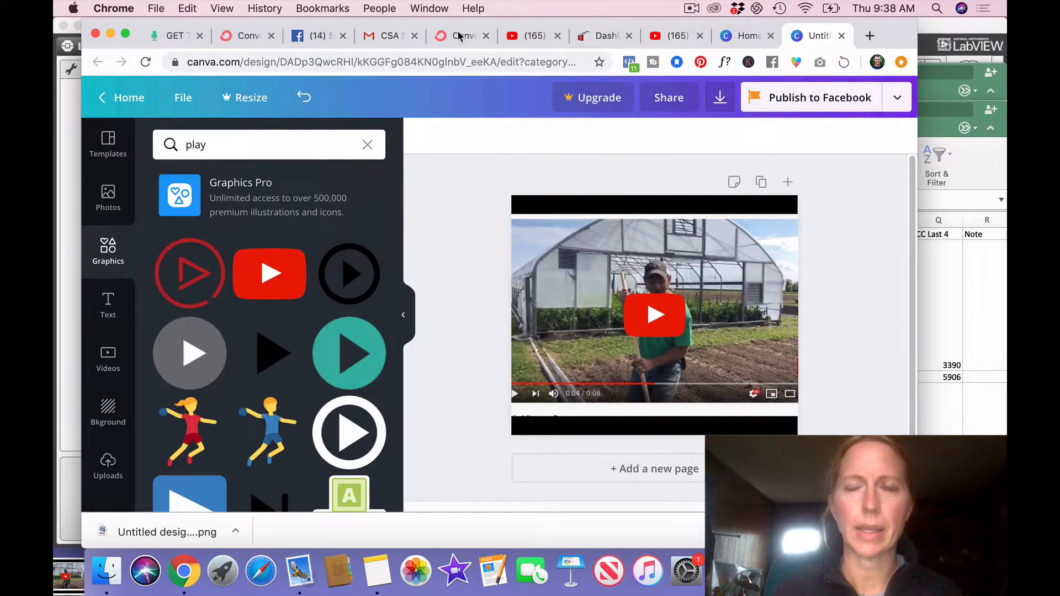
Switch to the ConvertKit email sequence and add a new email to the end of it.
click(462, 36)
click(486, 35)
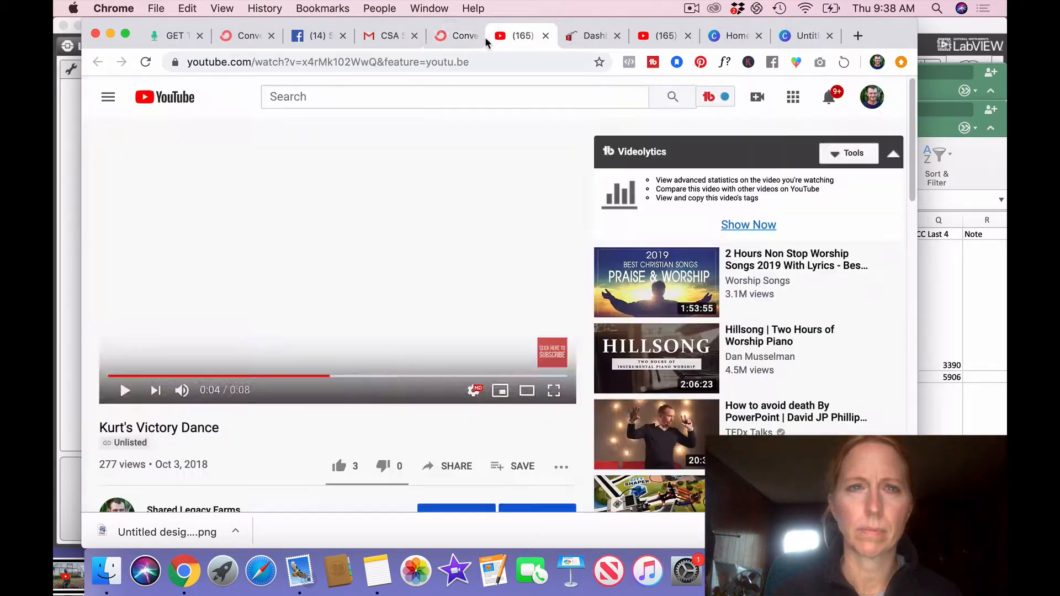
click(252, 37)
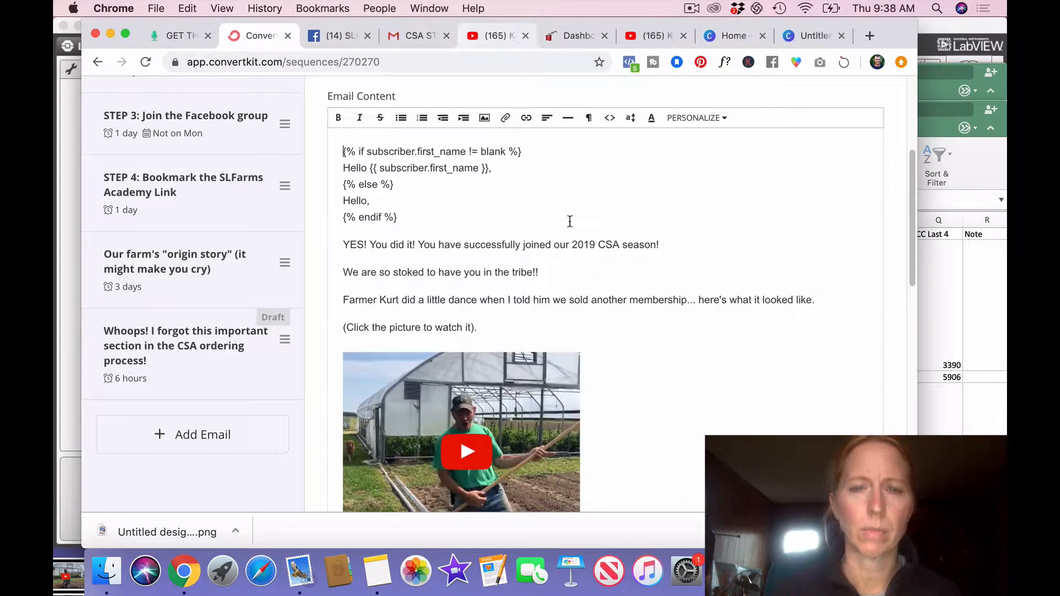
scroll(570, 221, up, 3)
scroll(569, 221, down, 5)
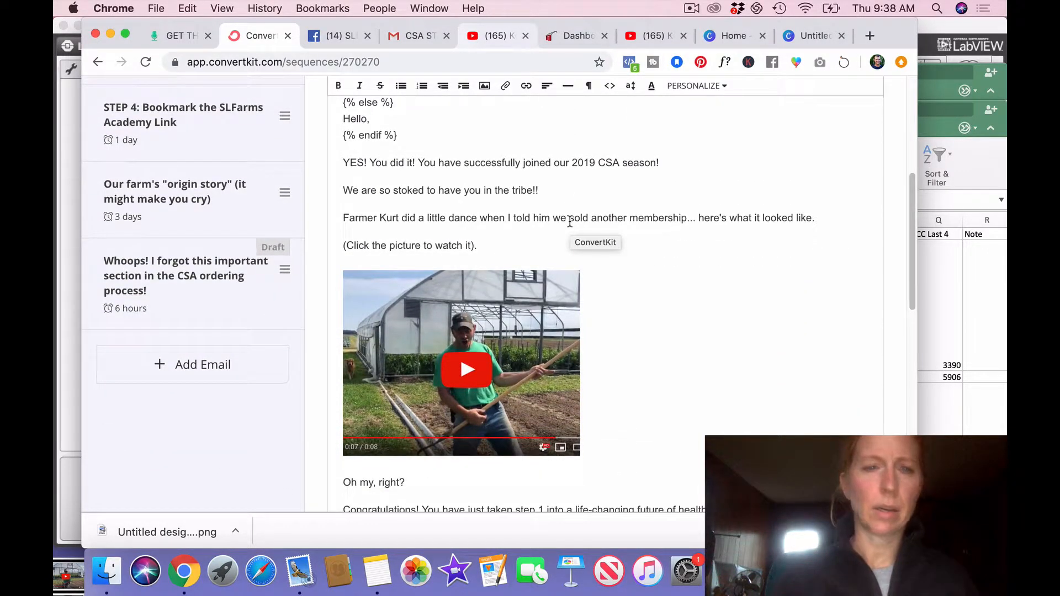
click(218, 365)
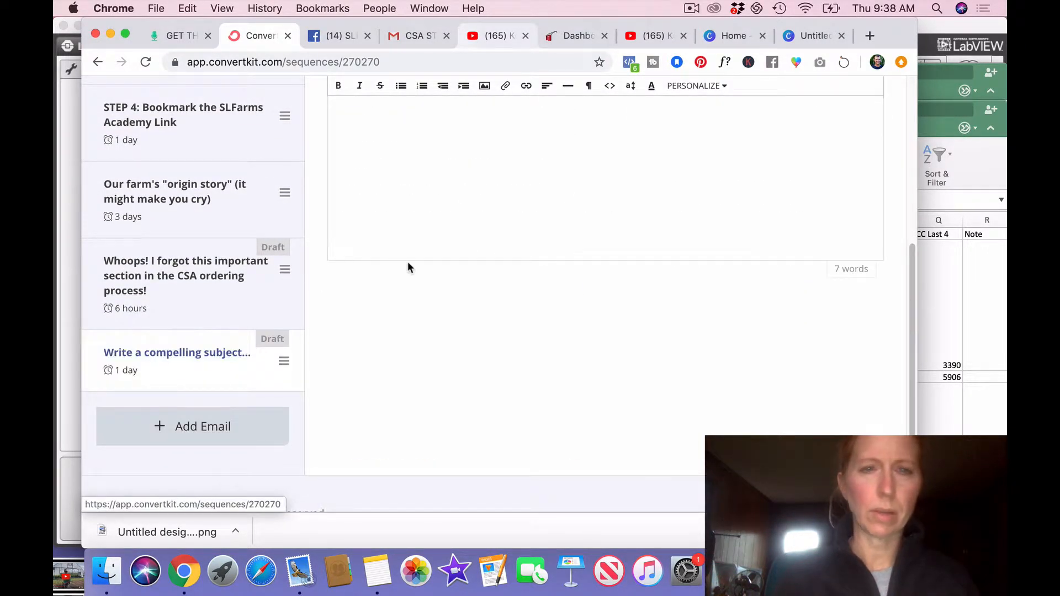
Replace the new email's placeholder content with "Hey there!".
scroll(407, 265, down, 5)
double_click(428, 210)
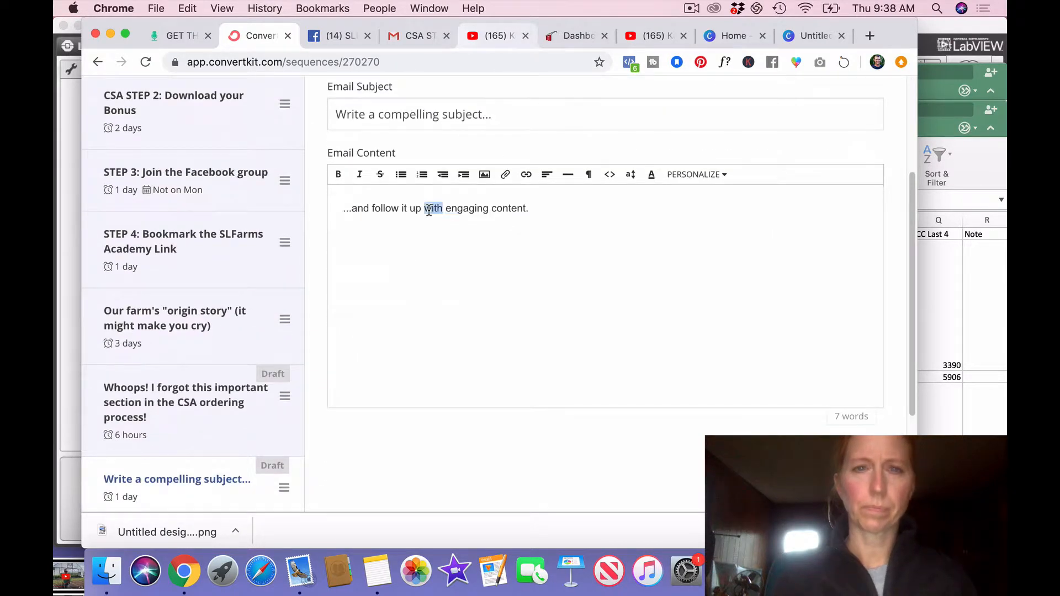
key(super+a)
text(D)
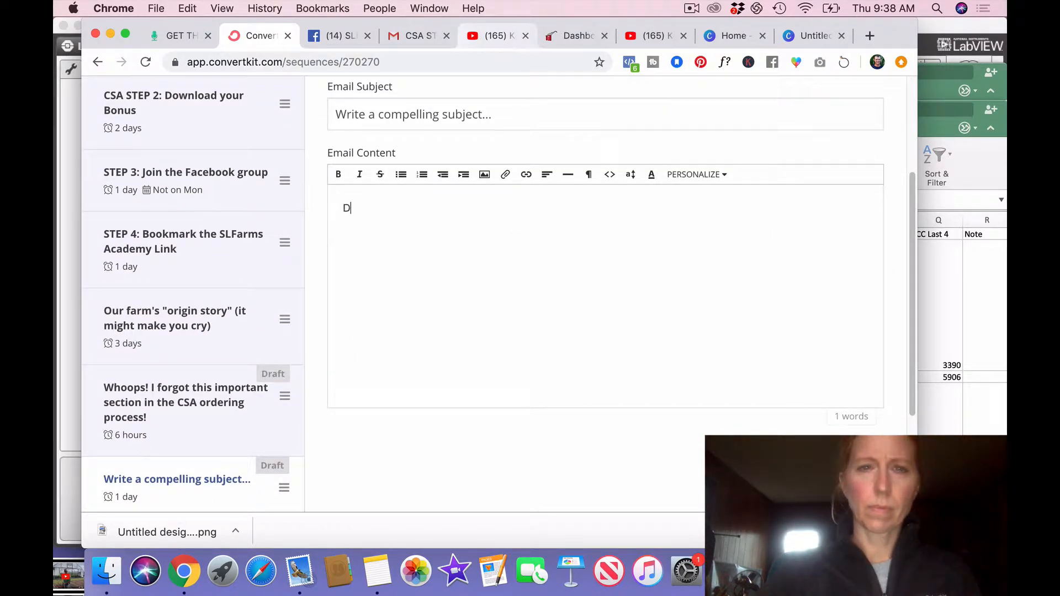
key(BackSpace)
text(Hey there!)
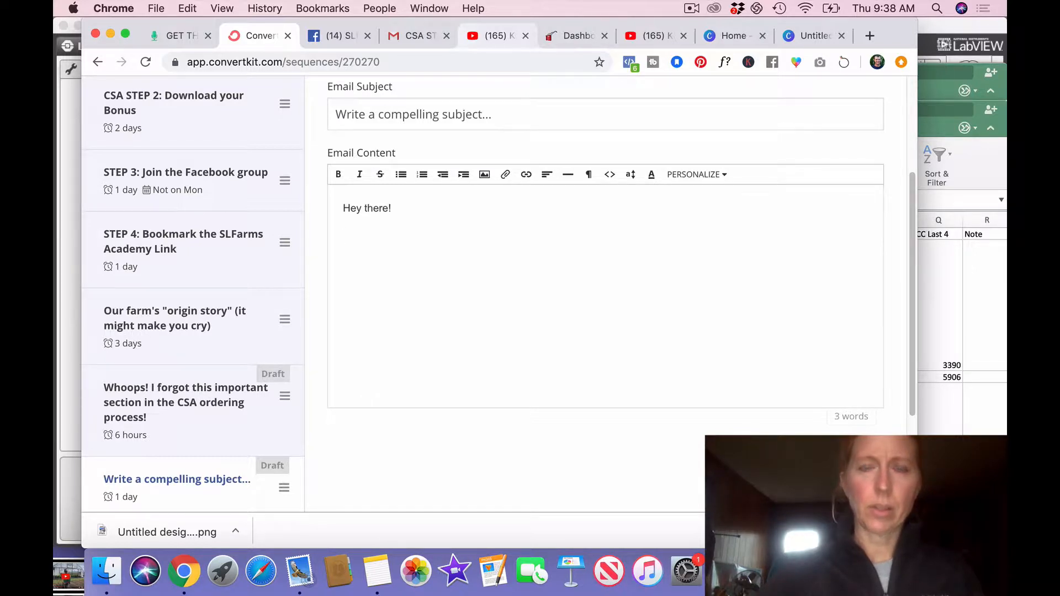
Insert the image "Untitled design (1) copy.png" from the Desktop below the greeting in the email.
click(484, 176)
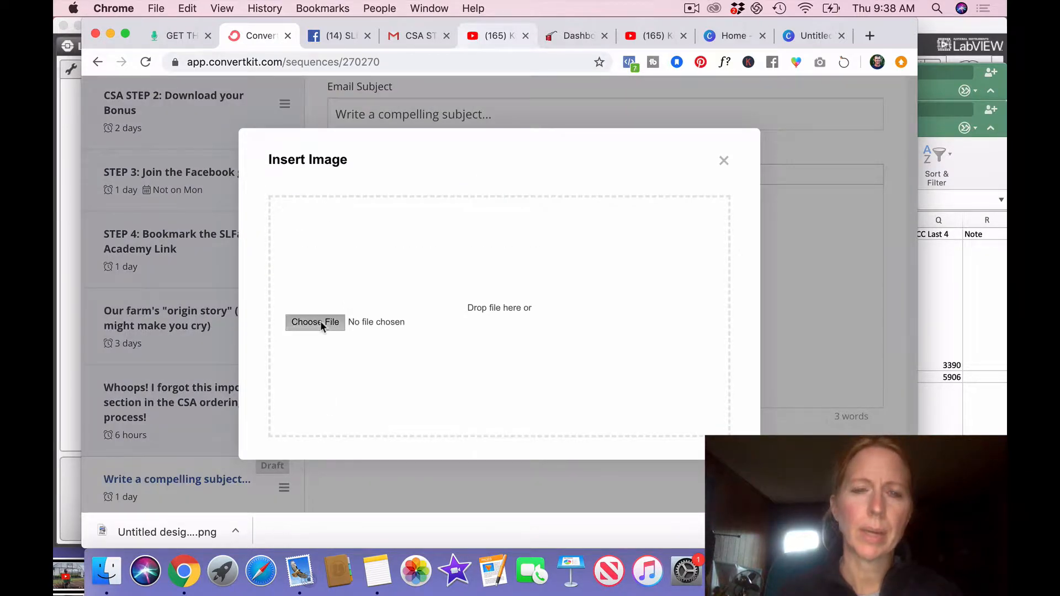
click(321, 324)
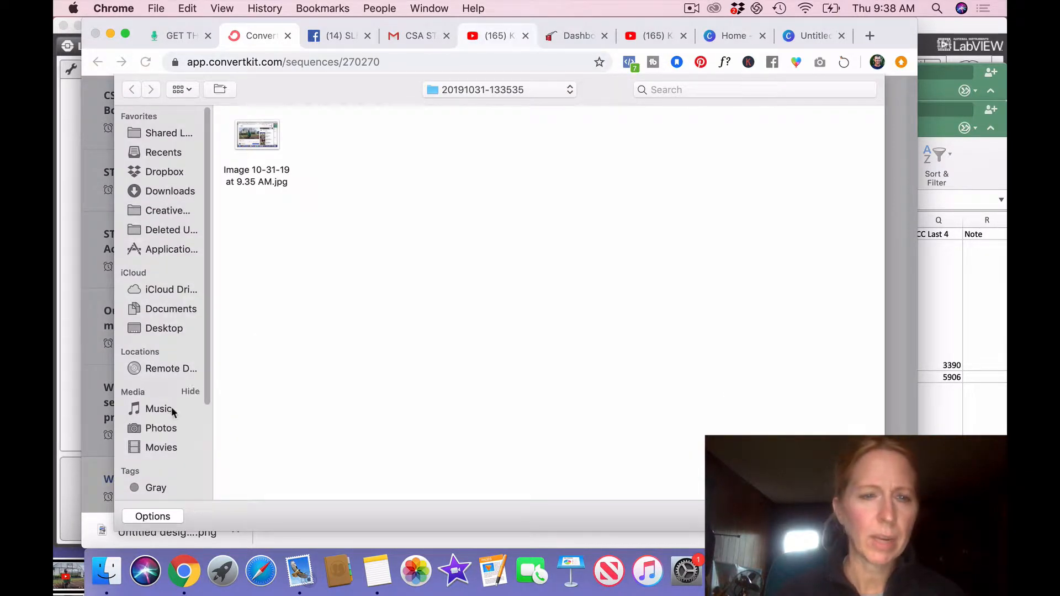
click(163, 329)
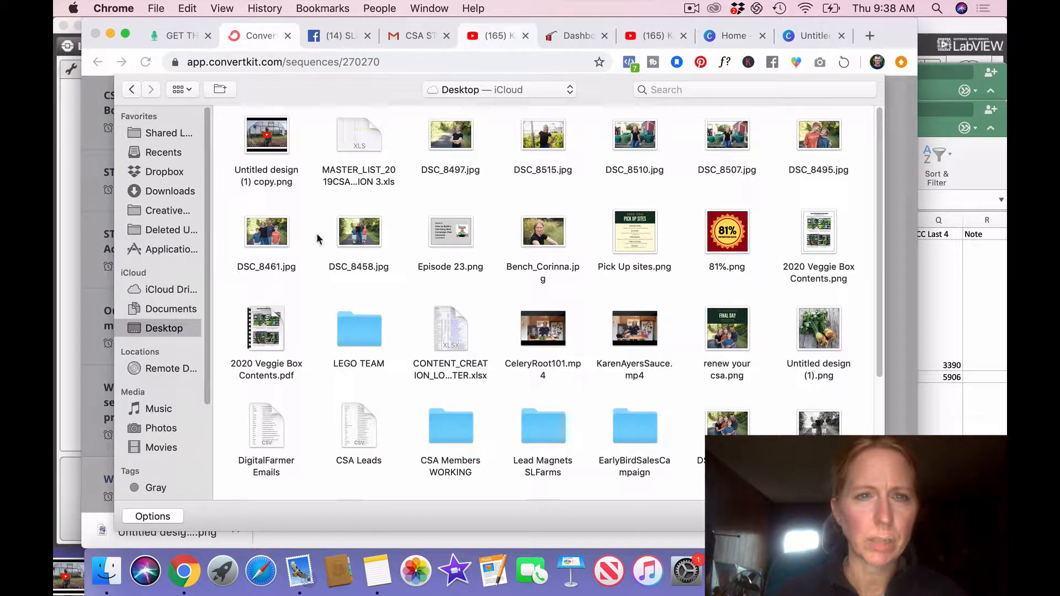
double_click(270, 143)
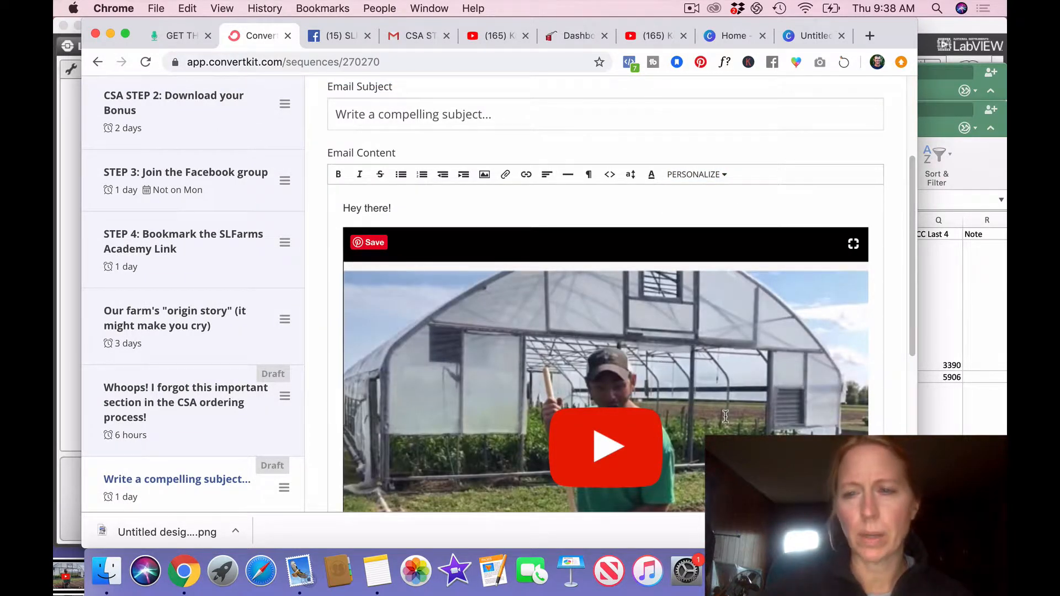
Shrink the inserted thumbnail proportionally to a little over a third of the email content's width.
scroll(477, 371, down, 5)
click(838, 433)
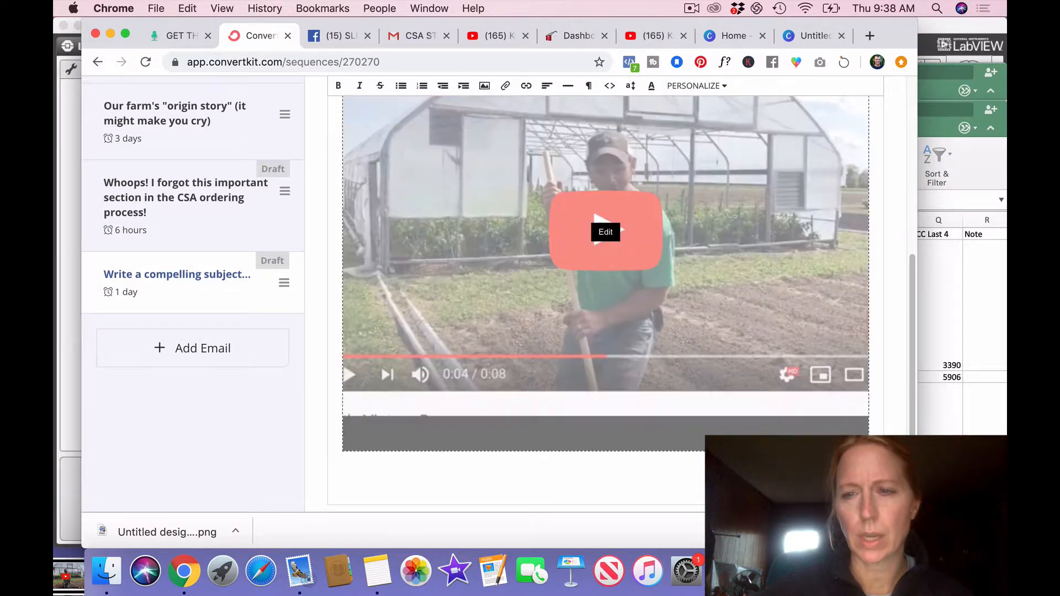
drag(867, 450, 650, 192)
scroll(650, 191, up, 3)
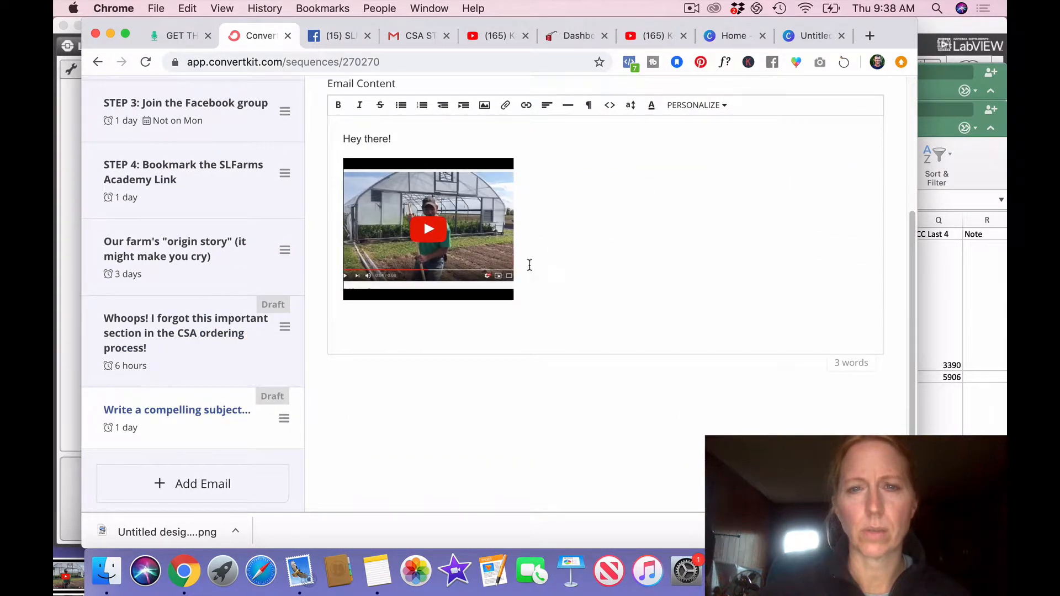
click(512, 297)
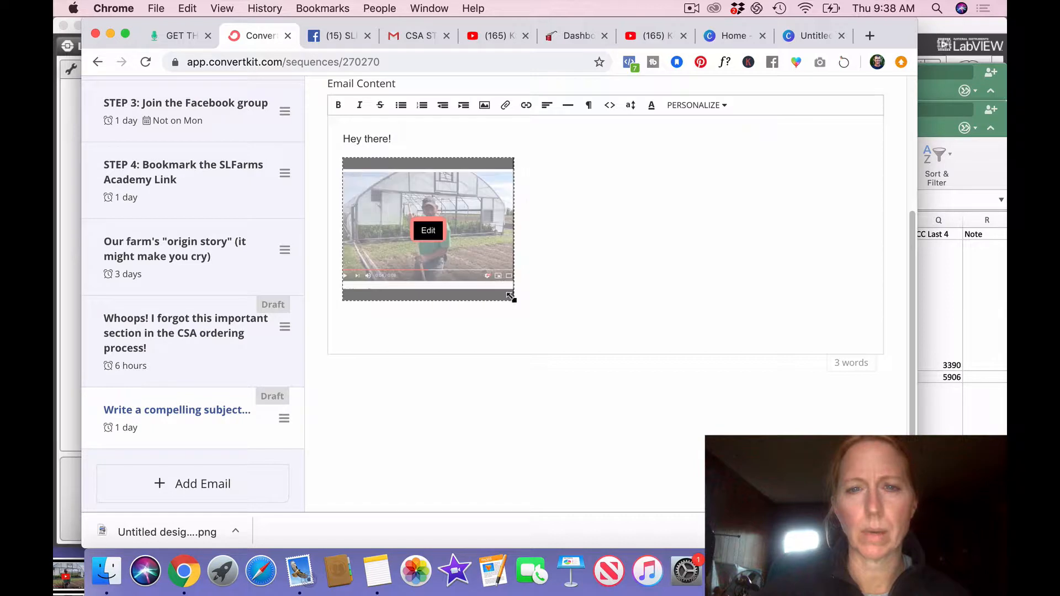
drag(511, 297, 533, 320)
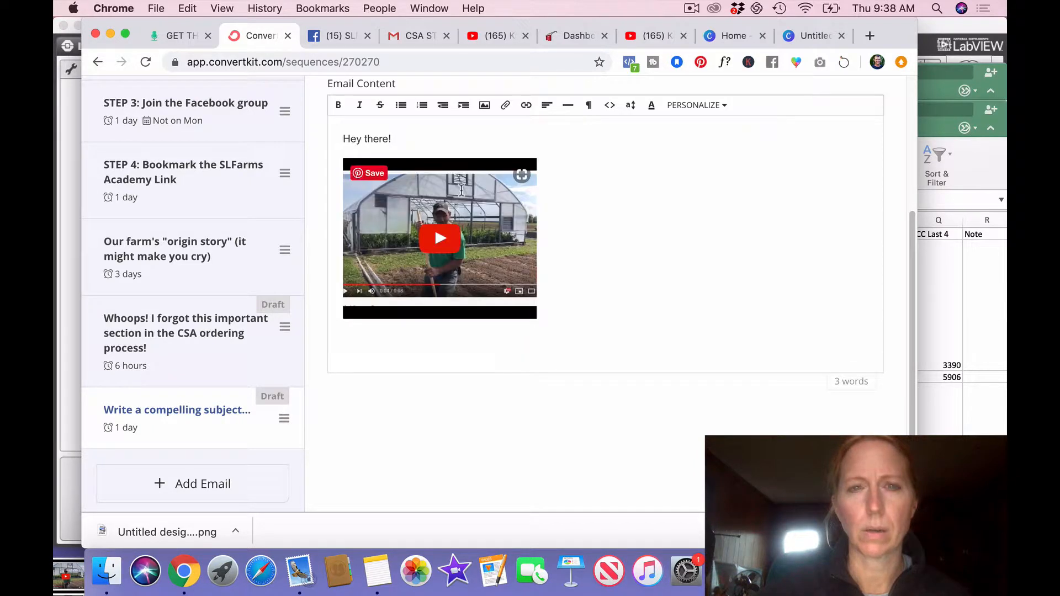
click(424, 141)
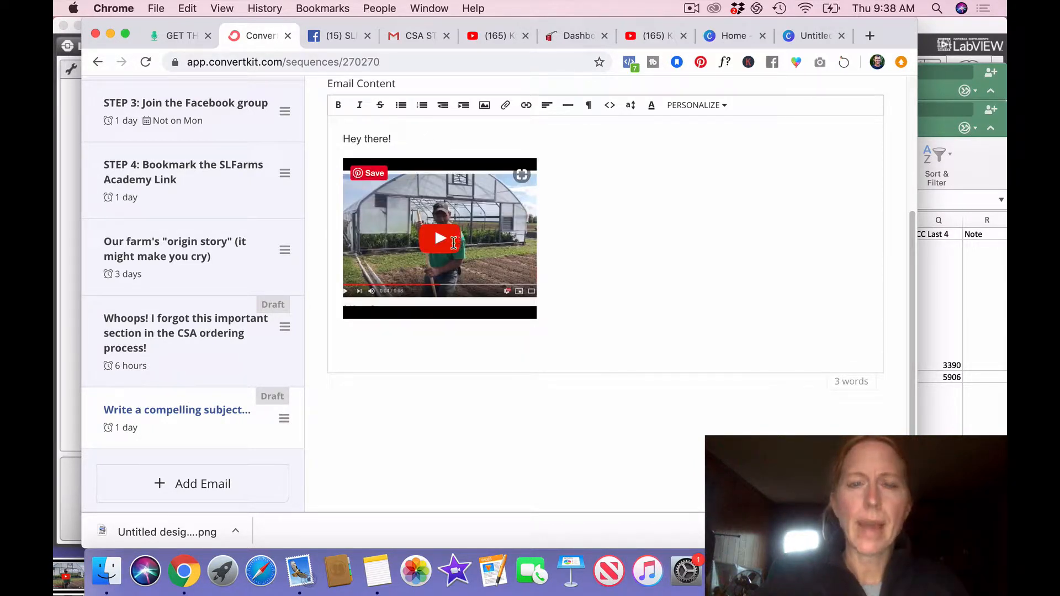
Open the thumbnail's link setting for editing, and copy the farm video's full web address from YouTube.
click(468, 247)
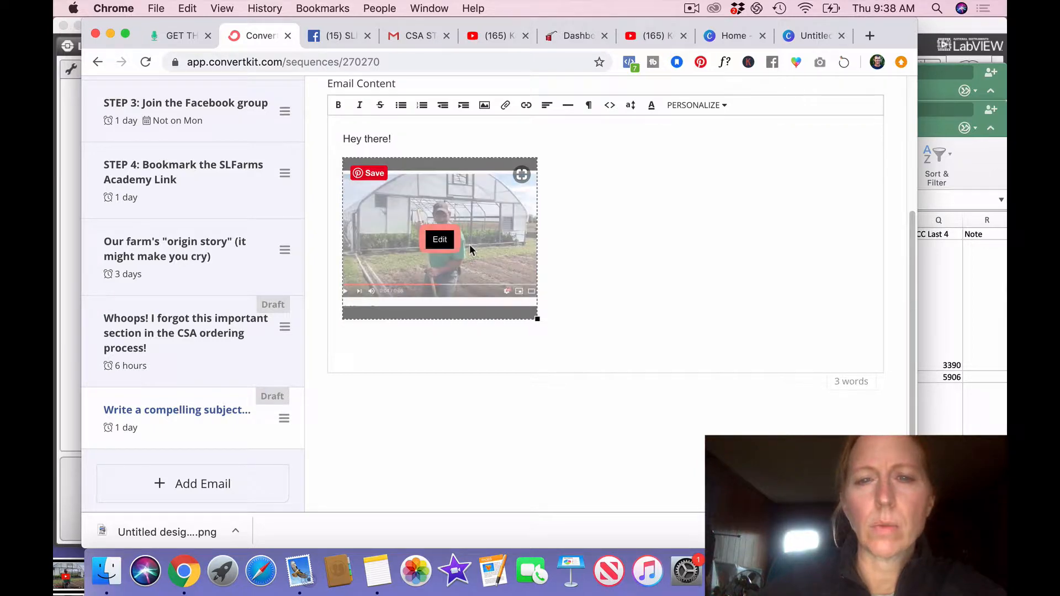
click(437, 241)
click(347, 247)
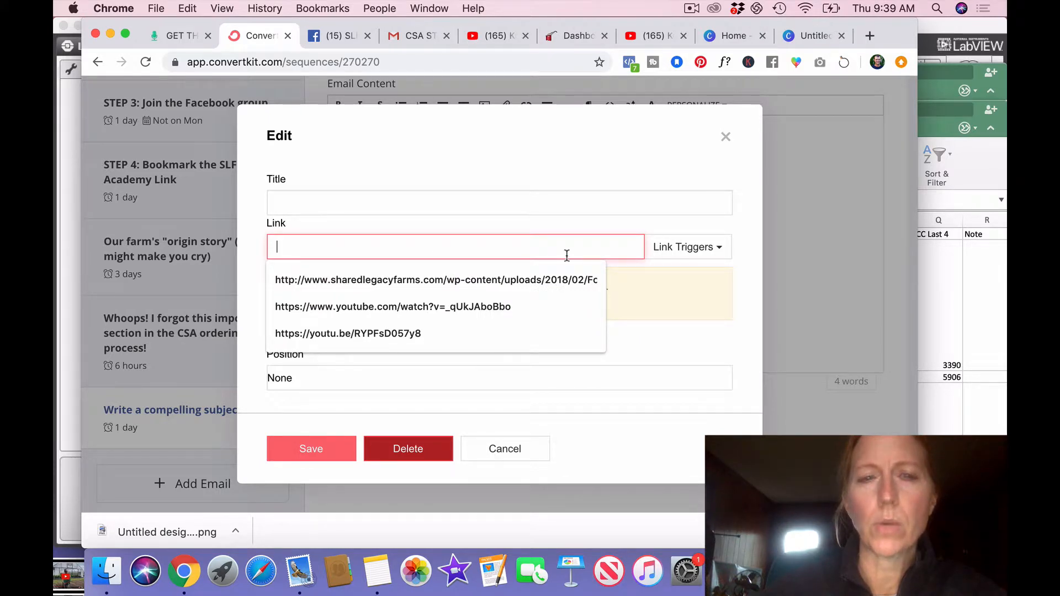
click(498, 35)
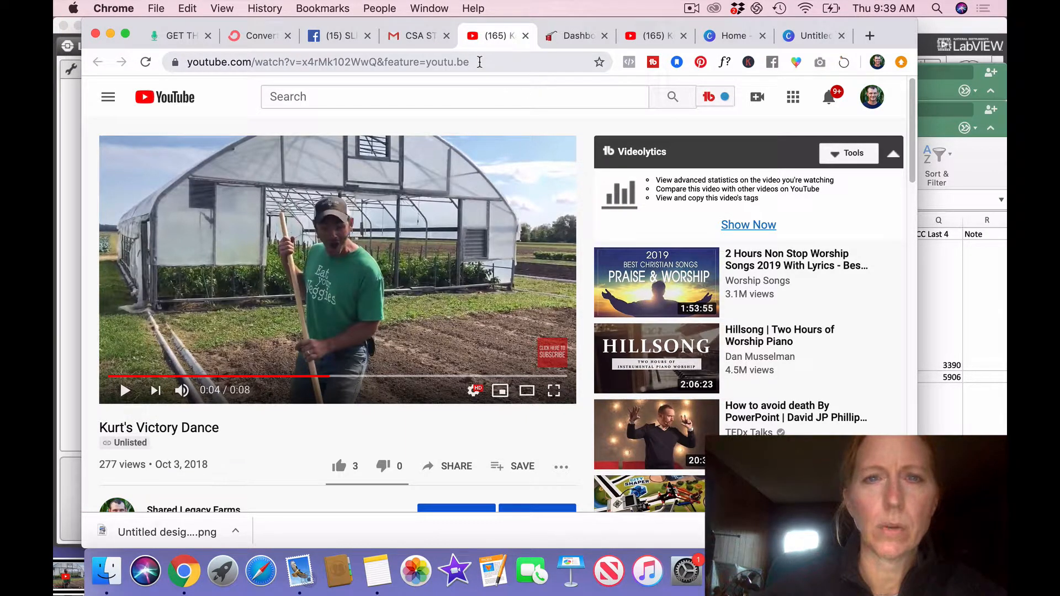
drag(481, 62, 263, 38)
key(super+c)
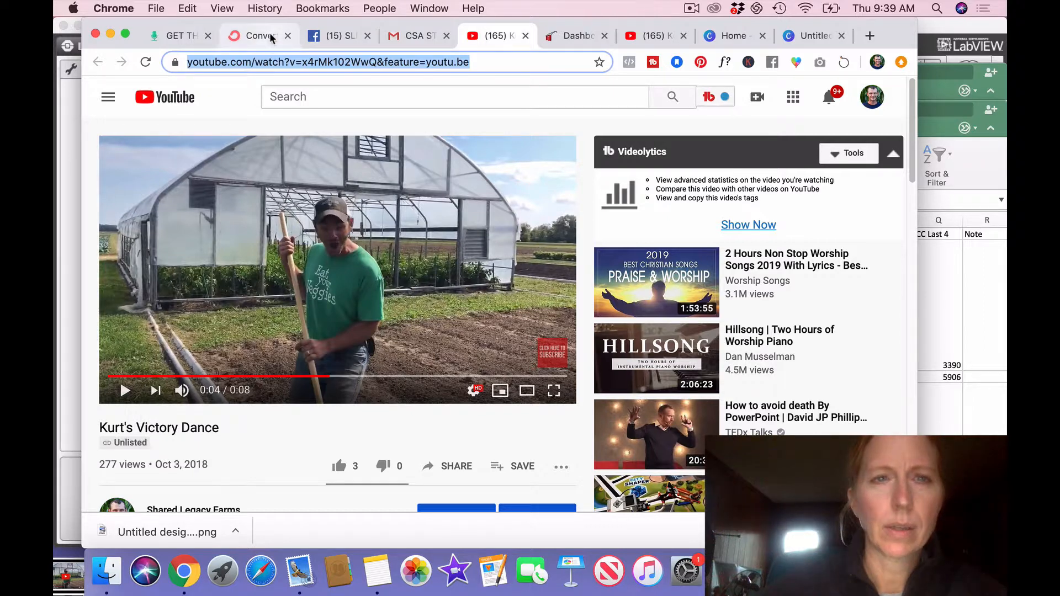
Back in ConvertKit, set the thumbnail's link to the copied YouTube address, make it open in a new tab, and save.
click(269, 33)
click(394, 248)
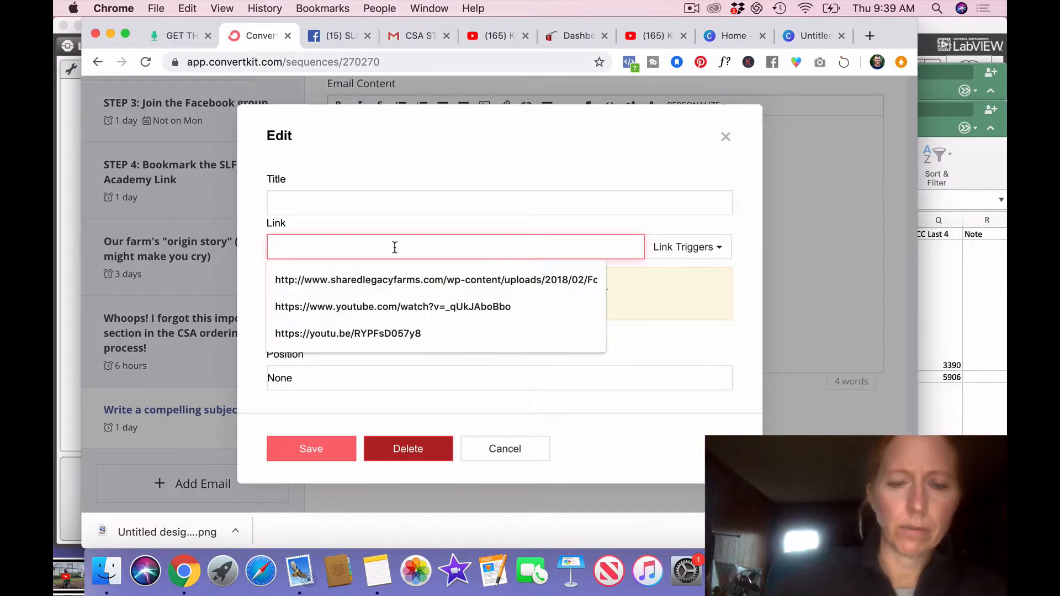
key(super+v)
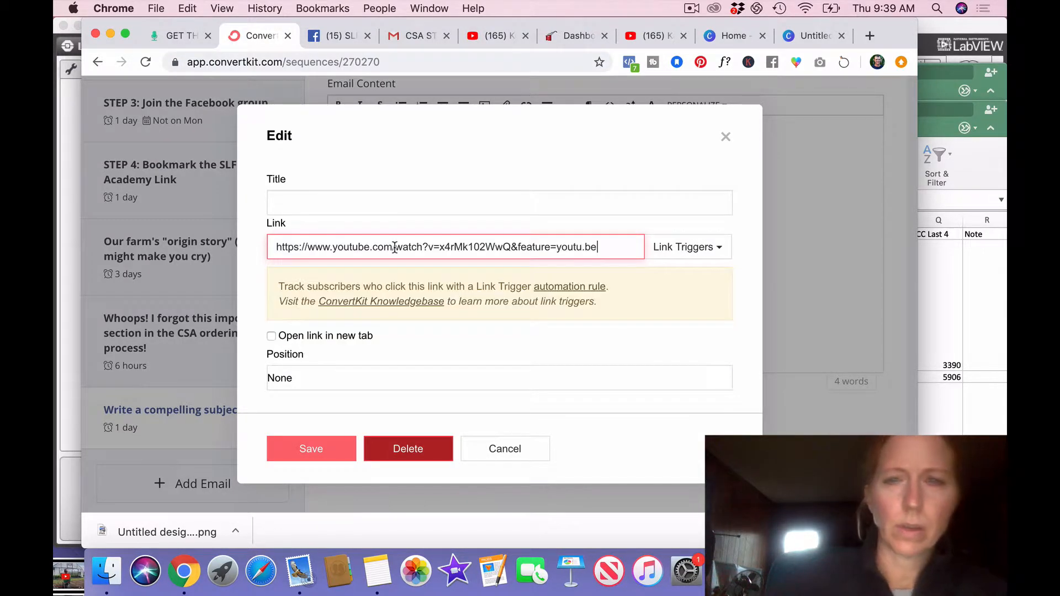
click(271, 336)
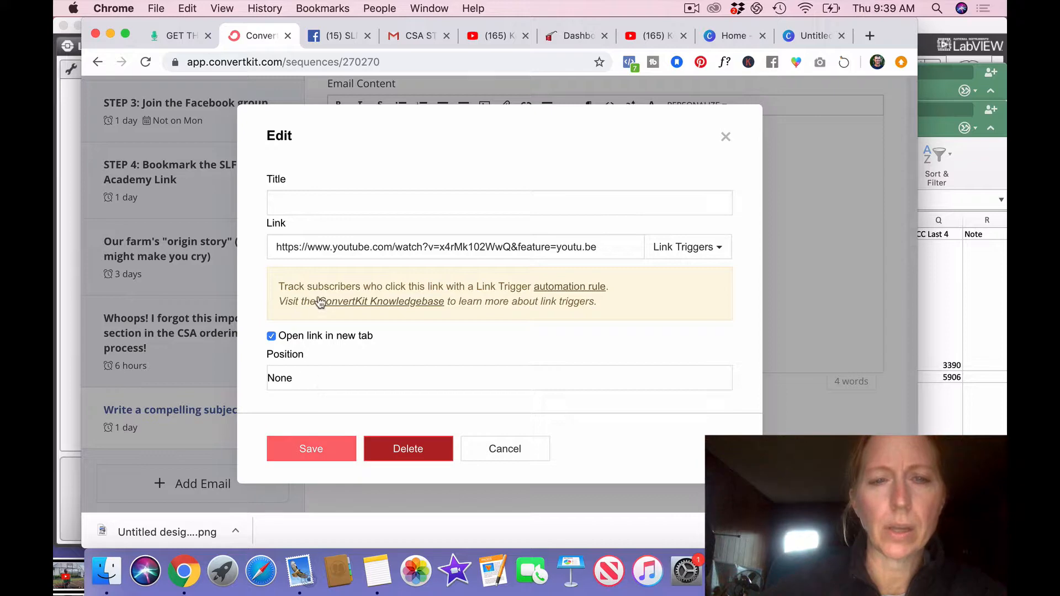
click(319, 453)
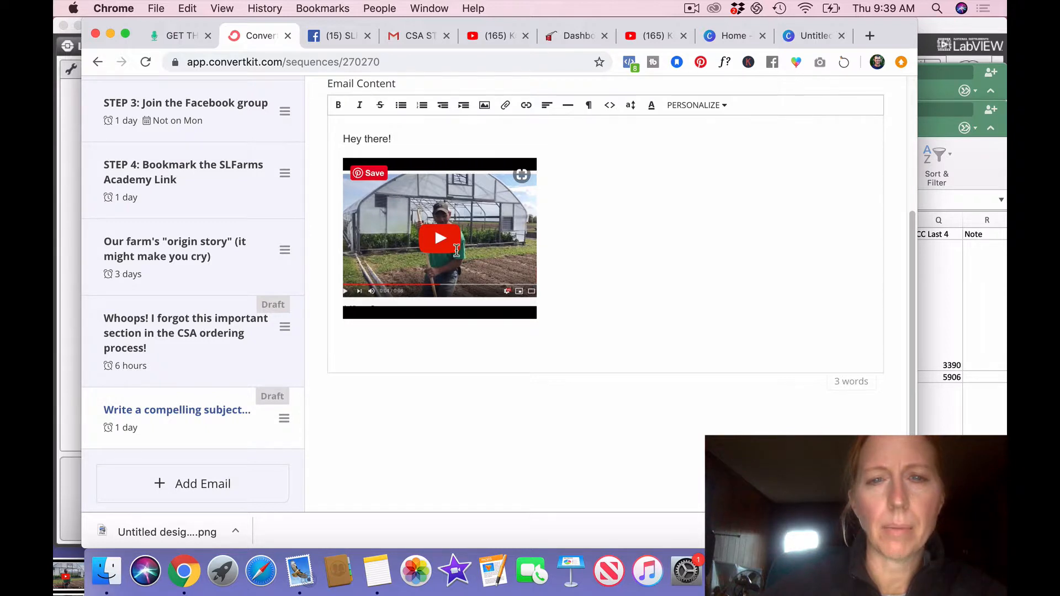
Add the line "Click the image below to watch...." between the greeting and the thumbnail.
click(408, 141)
key(Return)
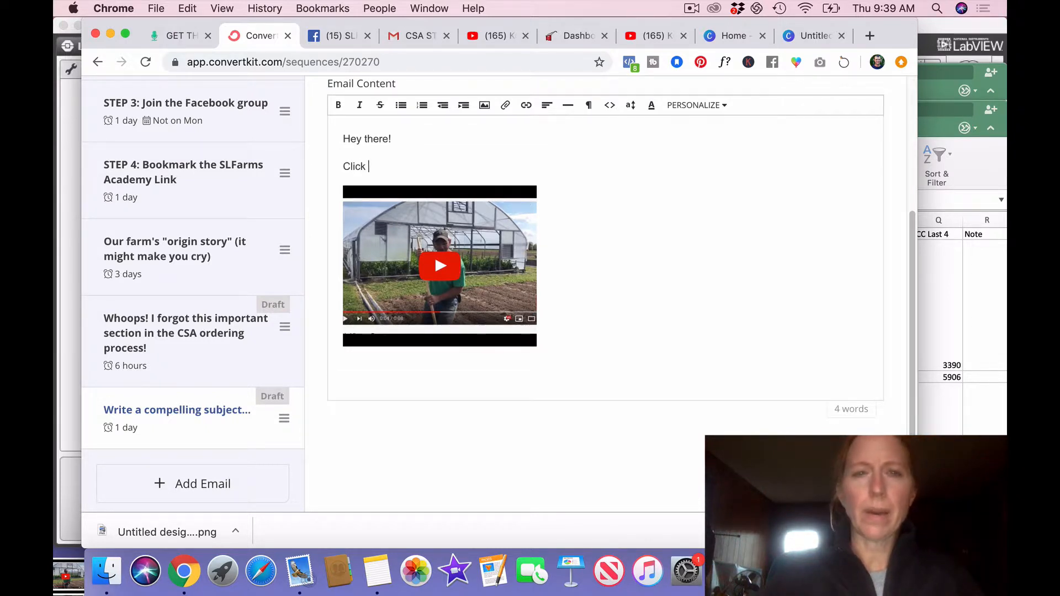
text(Click the image b)
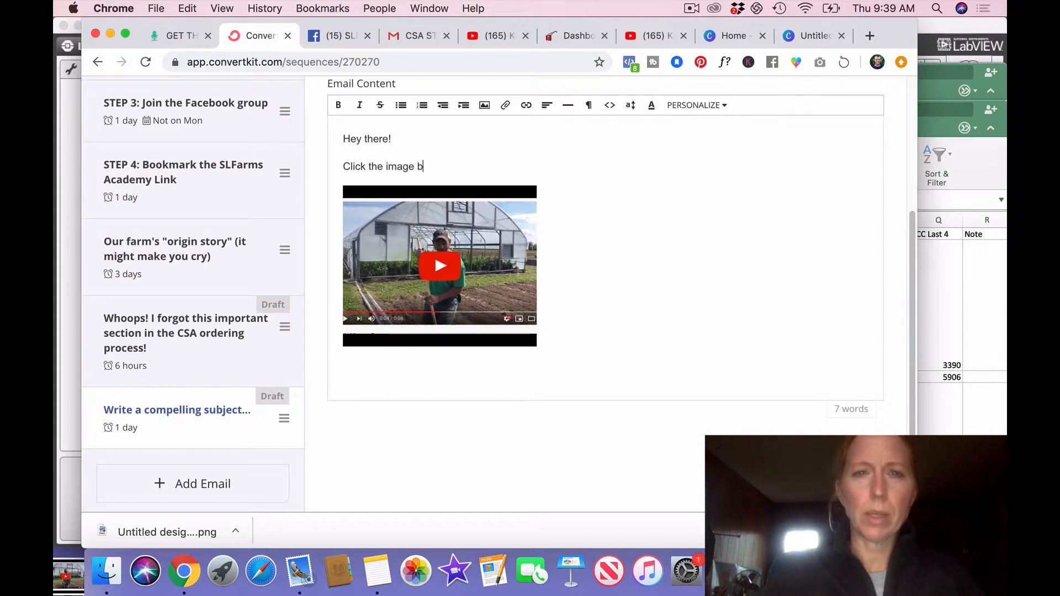
text(....)
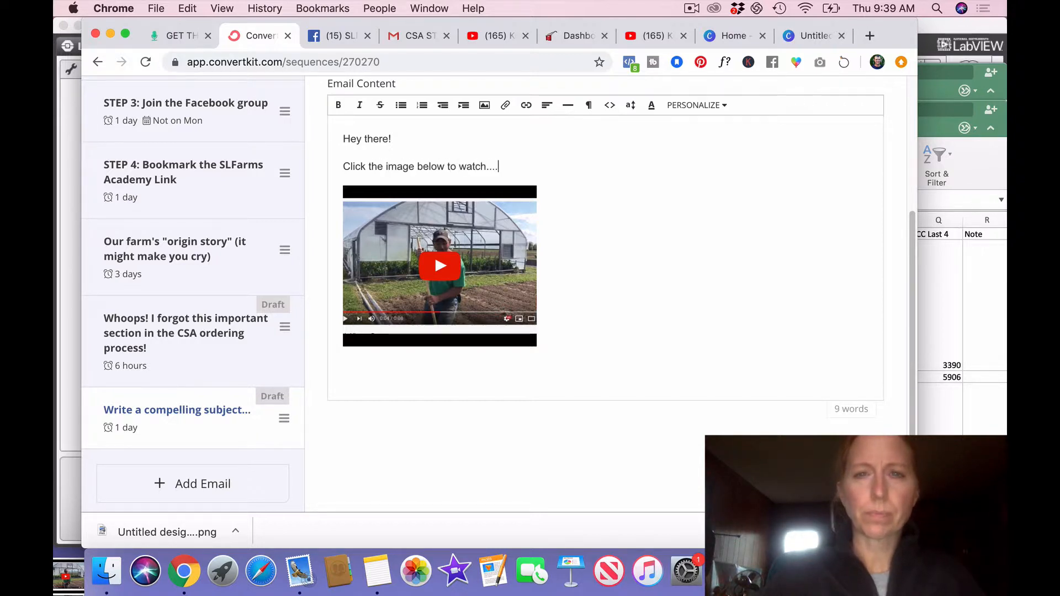